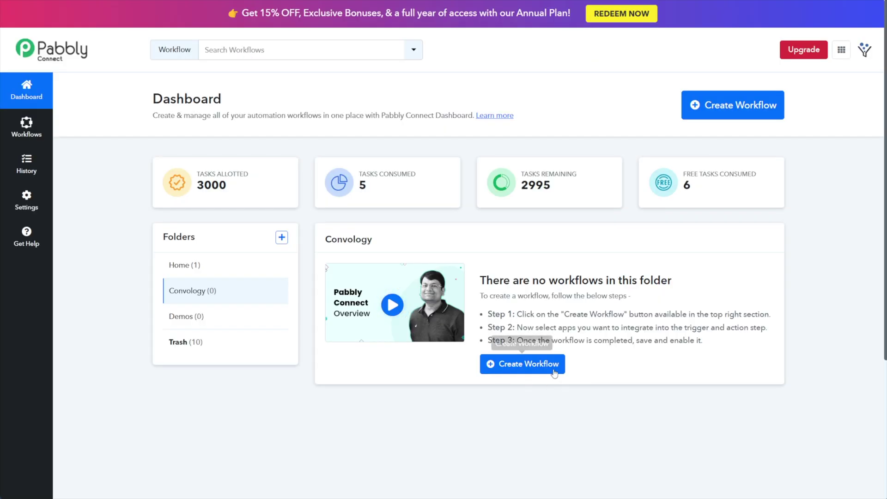
Create a new workflow named 'FCRM Validation Demo'.
{"action": "left_click", "coordinate": [542, 369]}
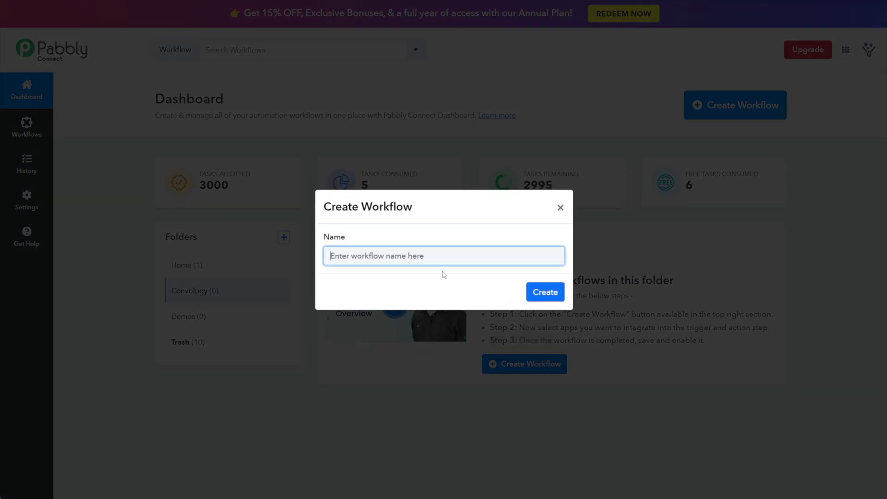
{"action": "type", "text": "FCRM Validation Demo"}
{"action": "left_click", "coordinate": [546, 291]}
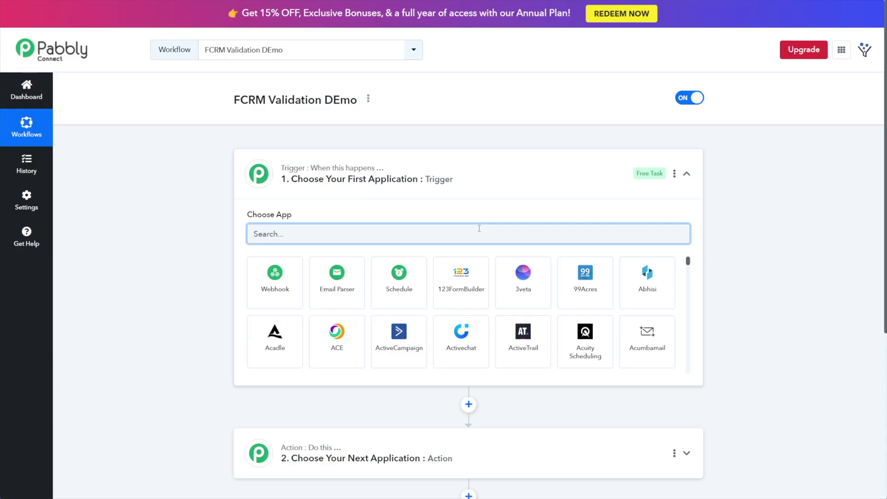
Set the trigger to ConvertBox with the New Lead Submission event and copy its webhook URL.
{"action": "type", "text": "converk"}
{"action": "key", "text": "BackSpace"}
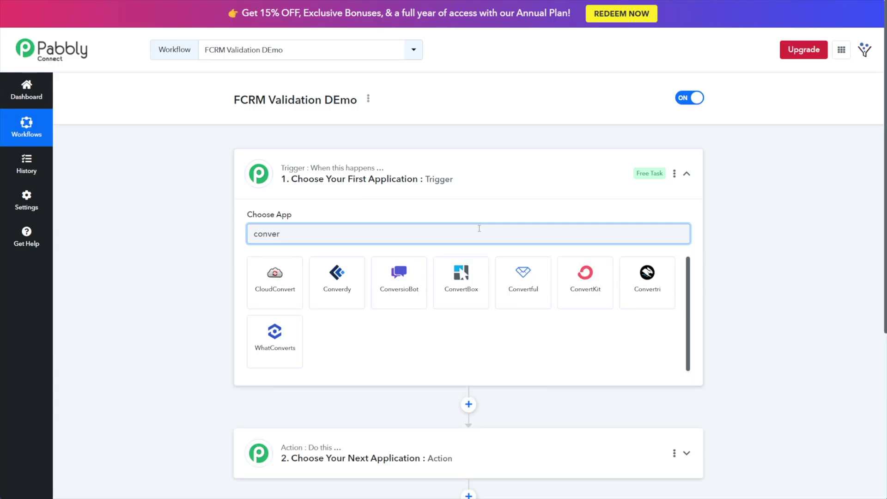
{"action": "type", "text": "tbox"}
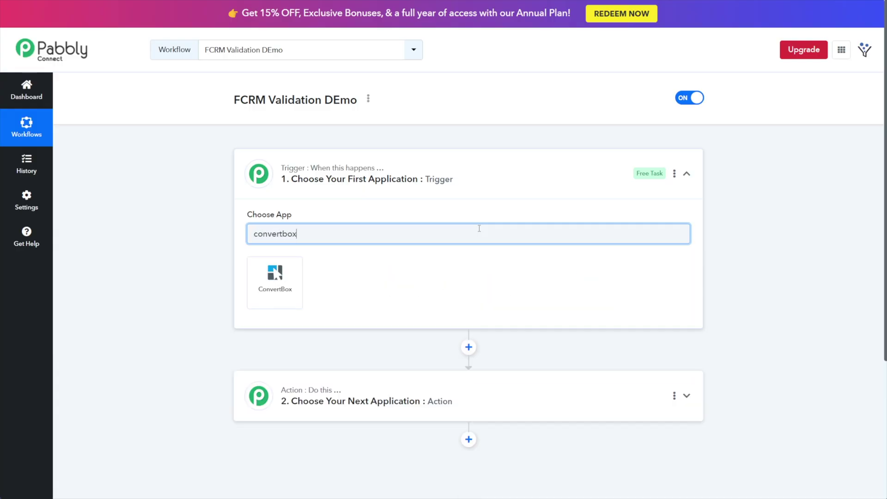
{"action": "left_click", "coordinate": [274, 274]}
{"action": "left_click", "coordinate": [301, 278]}
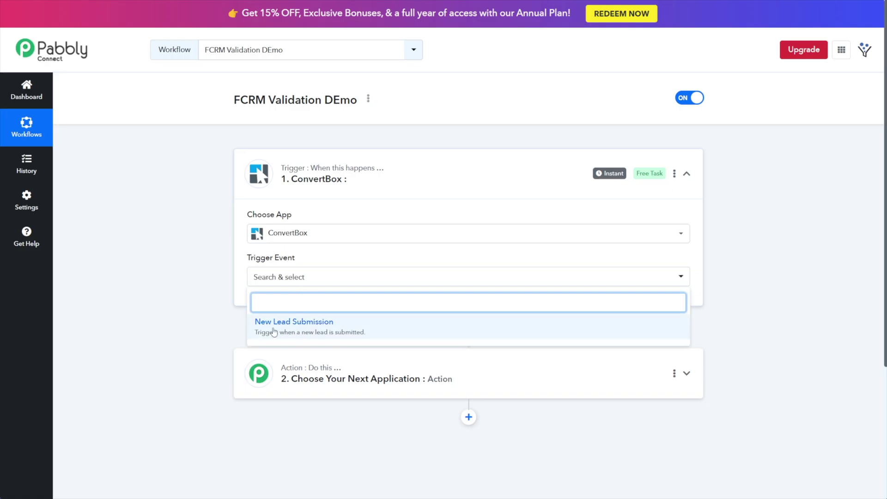
{"action": "left_click", "coordinate": [314, 324]}
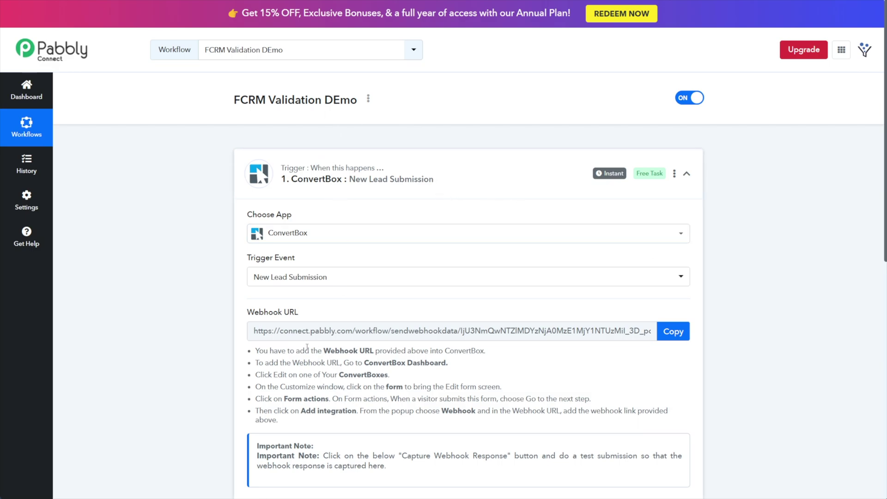
{"action": "left_click", "coordinate": [679, 337]}
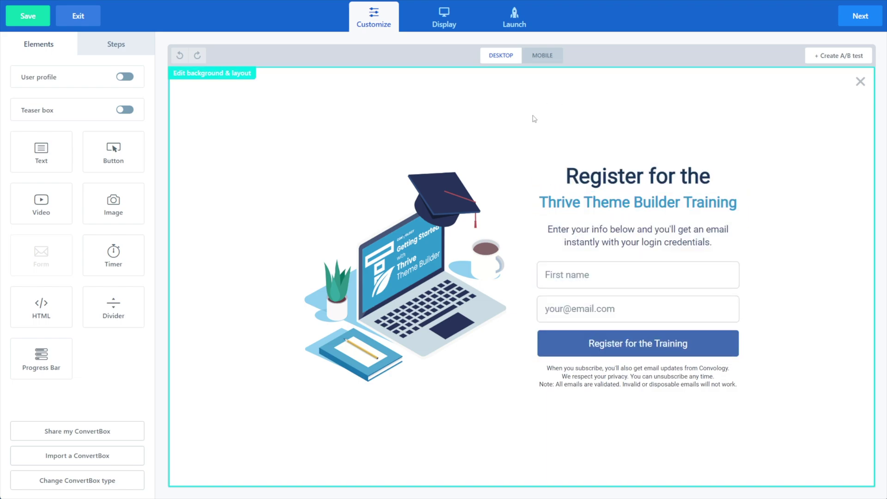
In the ConvertBox form's settings, view the Integrations list showing the Send to webhook entry.
{"action": "left_click", "coordinate": [586, 274]}
{"action": "left_click", "coordinate": [85, 80]}
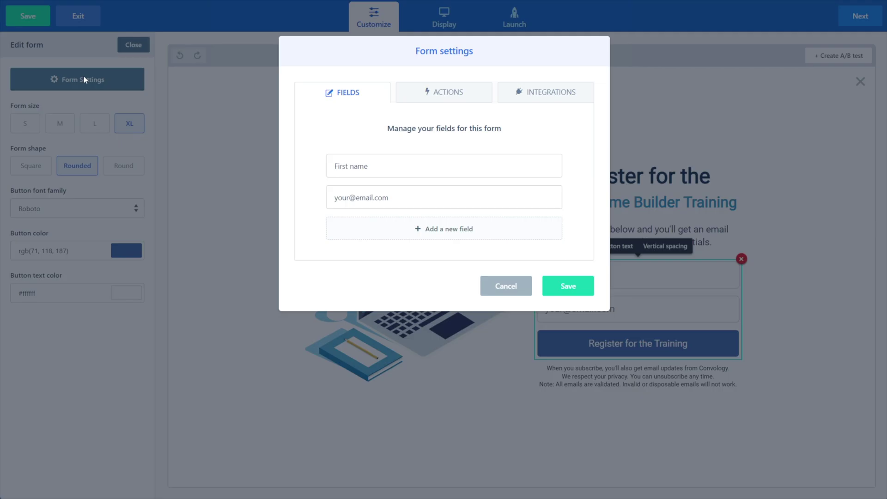
{"action": "left_click", "coordinate": [536, 94]}
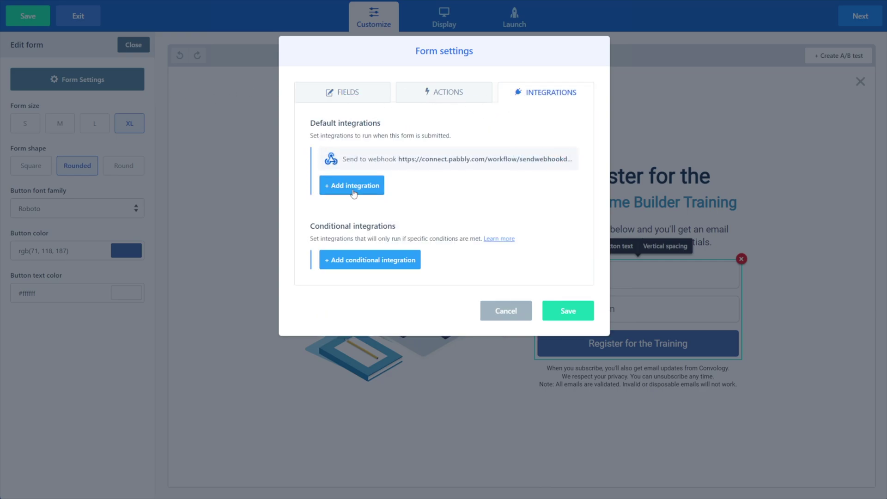
{"action": "mouse_move", "coordinate": [353, 171]}
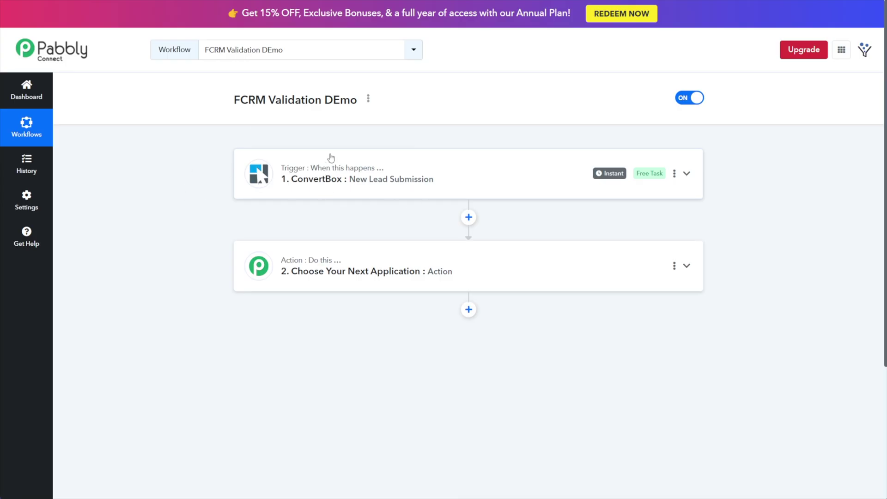
Make the action step ZeroBounce with the Validate Email event and begin connecting an account.
{"action": "scroll", "coordinate": [352, 180], "scroll_direction": "down", "scroll_amount": 1}
{"action": "left_click", "coordinate": [346, 213]}
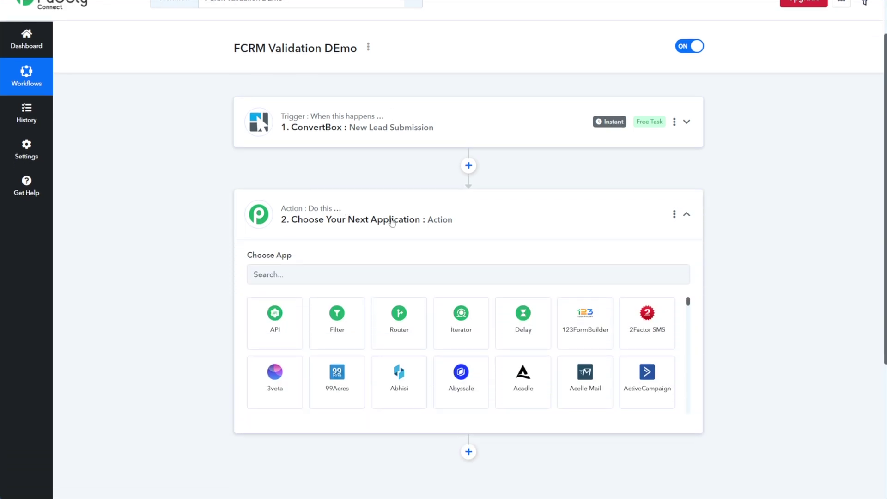
{"action": "left_click", "coordinate": [307, 275]}
{"action": "type", "text": "zerob"}
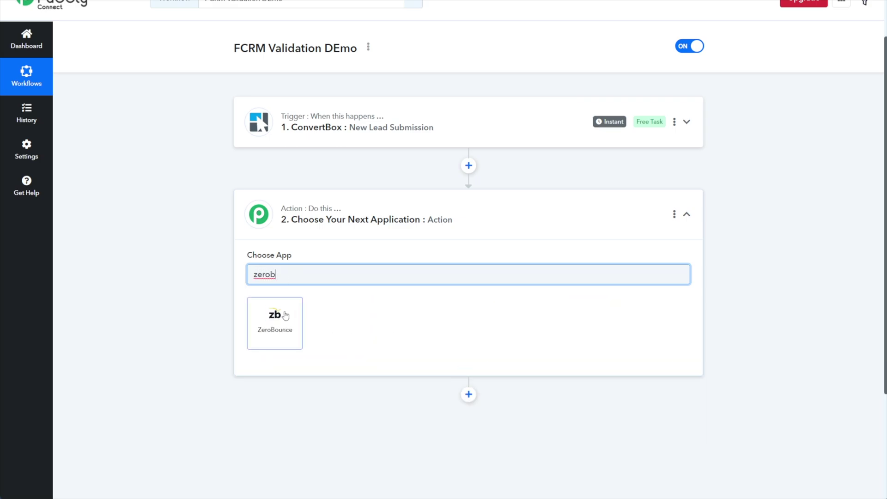
{"action": "left_click", "coordinate": [285, 314]}
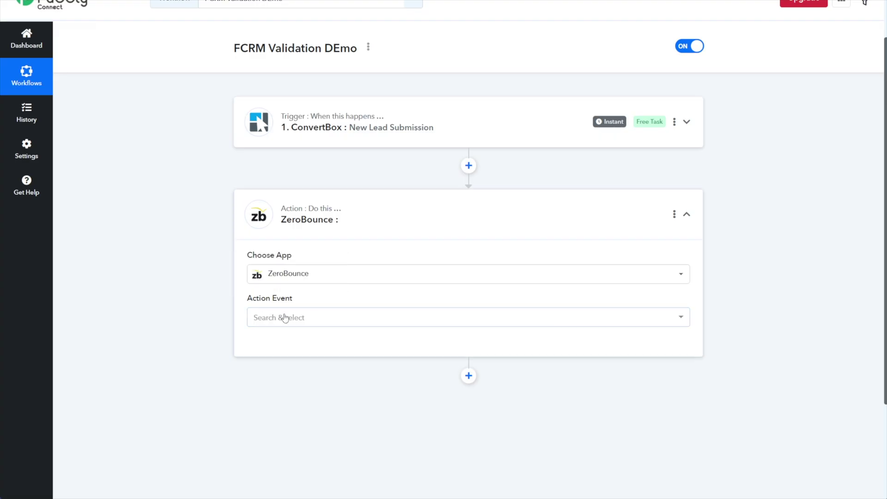
{"action": "left_click", "coordinate": [285, 319]}
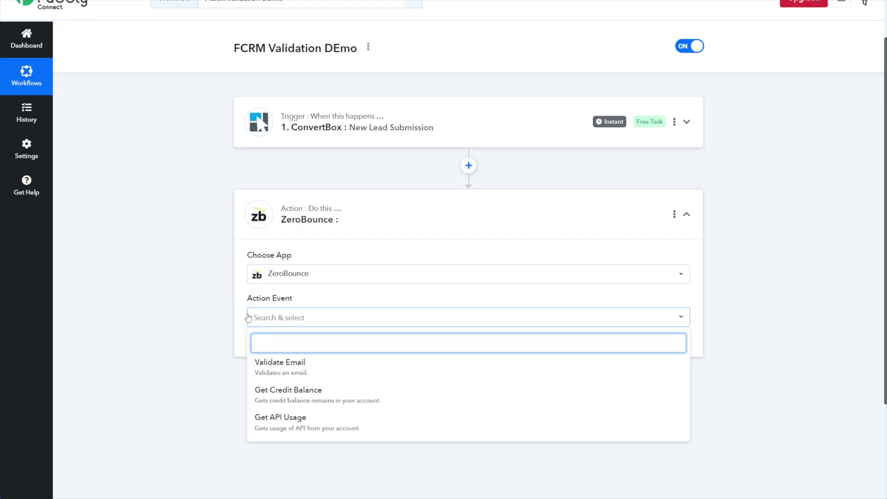
{"action": "left_click", "coordinate": [279, 368]}
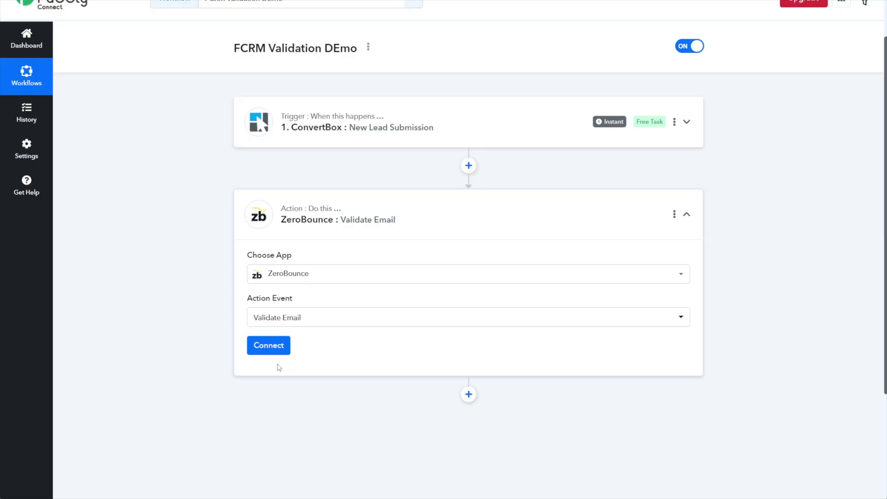
{"action": "left_click", "coordinate": [277, 350]}
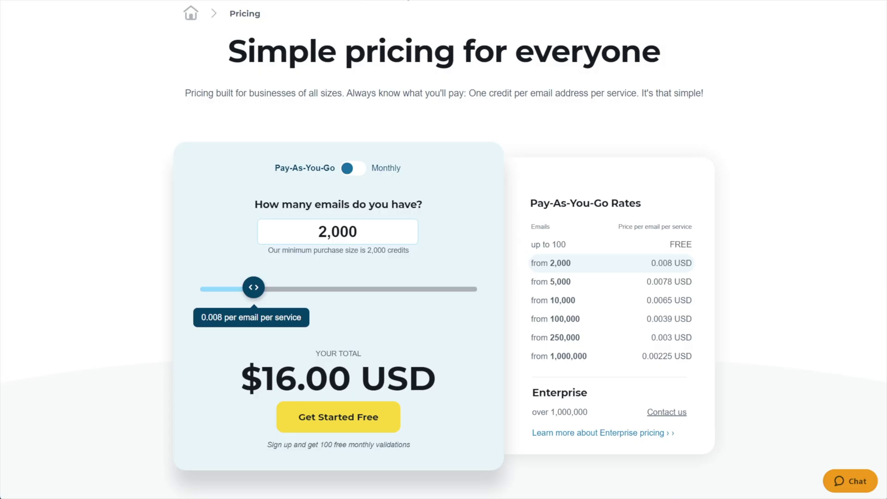
Drag the ZeroBounce pricing slider down to 100 emails, the $0.00 free tier.
{"action": "scroll", "coordinate": [333, 116], "scroll_direction": "up", "scroll_amount": 2}
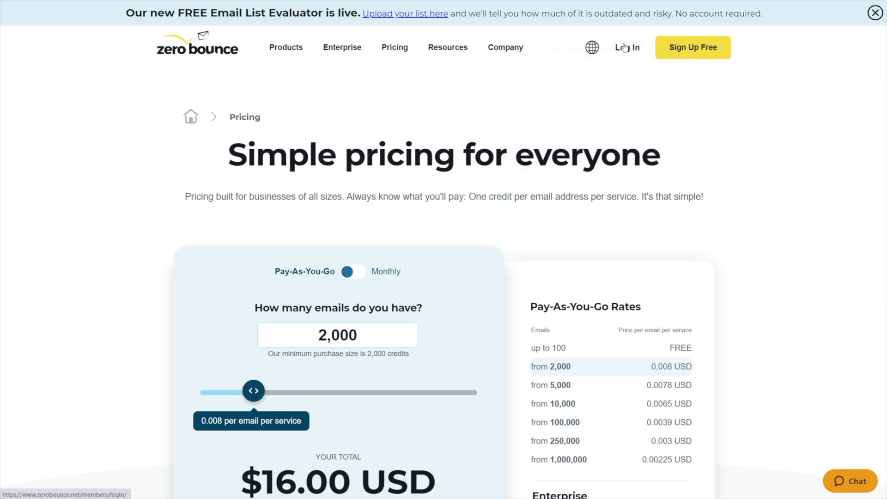
{"action": "scroll", "coordinate": [344, 273], "scroll_direction": "down", "scroll_amount": 3}
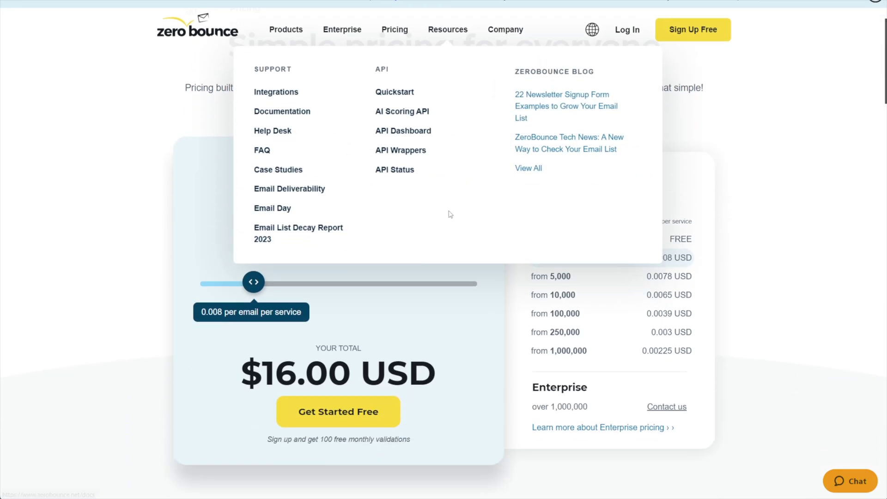
{"action": "left_click_drag", "start_coordinate": [249, 238], "coordinate": [200, 239]}
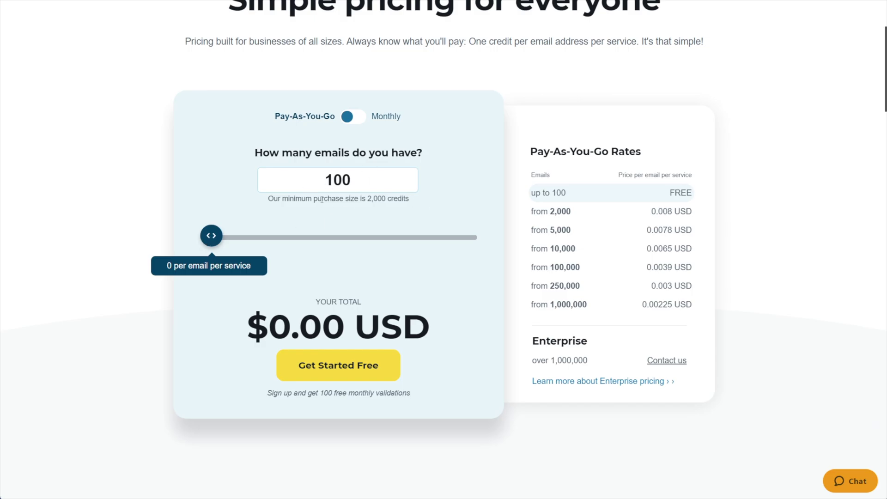
{"action": "scroll", "coordinate": [323, 198], "scroll_direction": "up", "scroll_amount": 3}
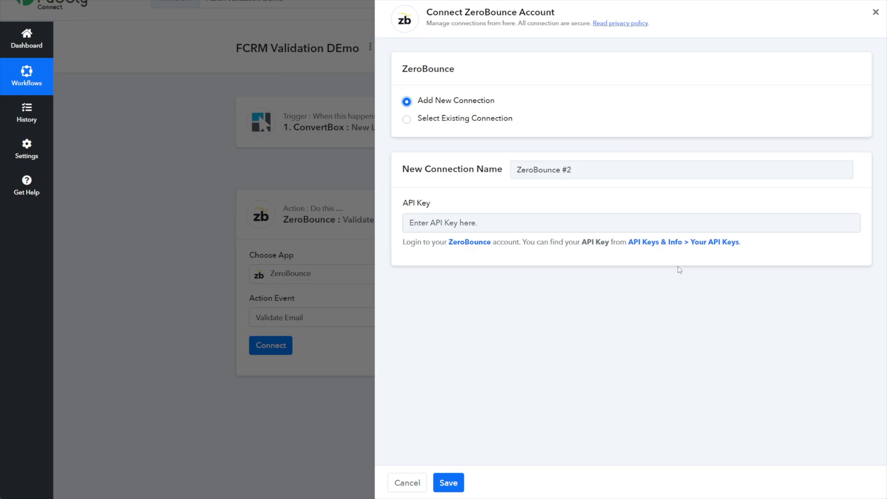
Reuse the existing ZeroBounce connection and map ConvertBox's '1. Email' into the Email field.
{"action": "left_click", "coordinate": [407, 120]}
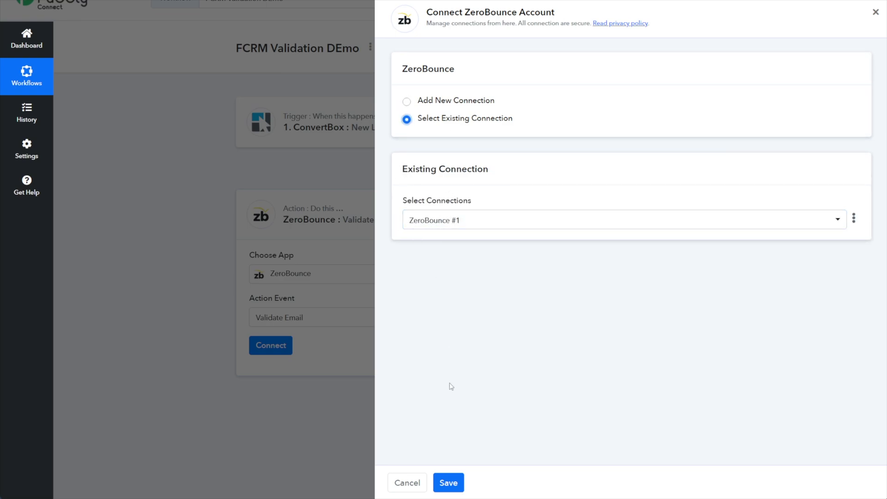
{"action": "left_click", "coordinate": [448, 483]}
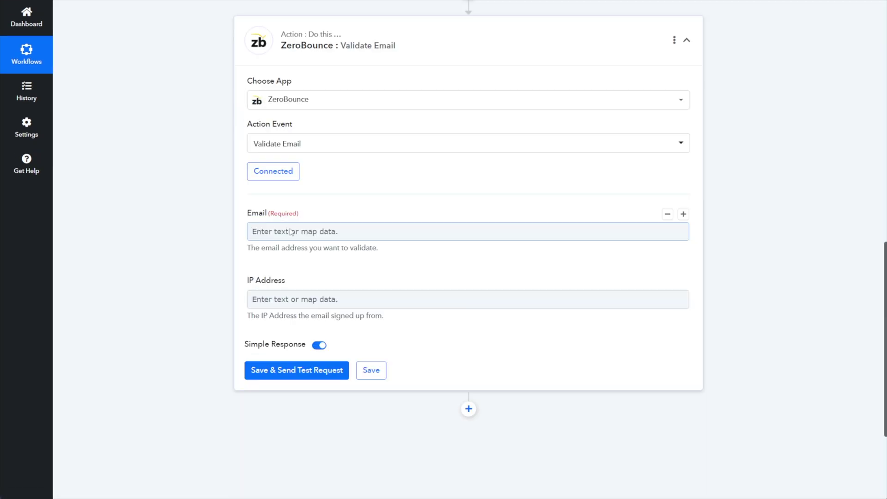
{"action": "left_click", "coordinate": [281, 232]}
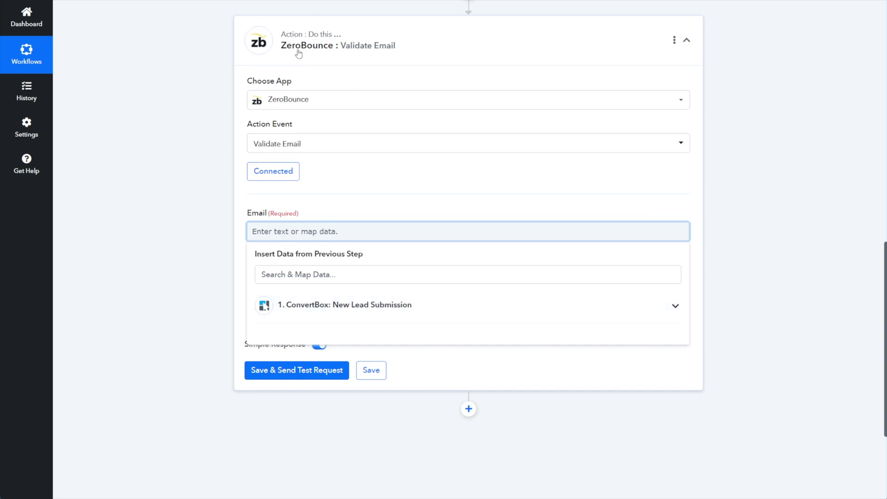
{"action": "scroll", "coordinate": [330, 56], "scroll_direction": "up", "scroll_amount": 8}
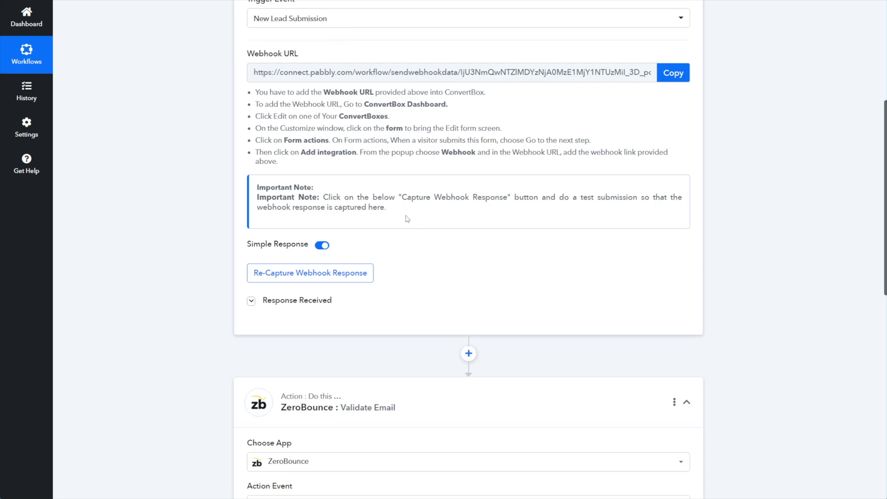
{"action": "scroll", "coordinate": [337, 361], "scroll_direction": "down", "scroll_amount": 2}
{"action": "scroll", "coordinate": [329, 128], "scroll_direction": "up", "scroll_amount": 3}
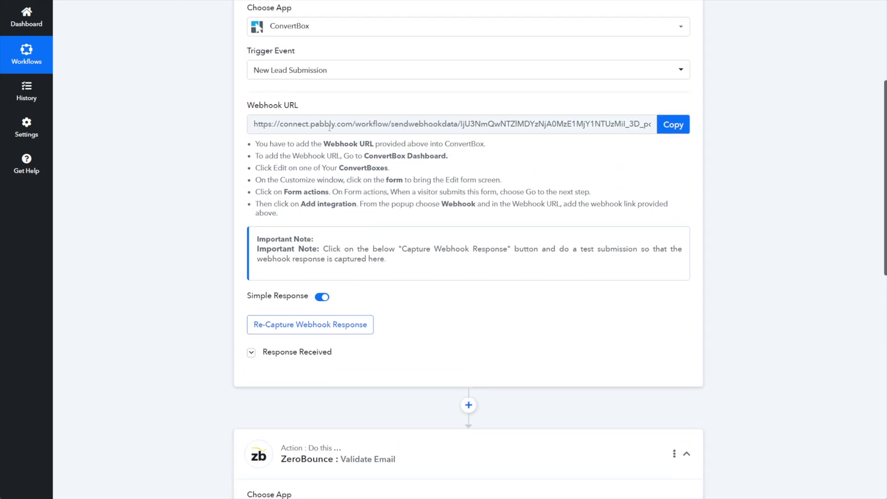
{"action": "scroll", "coordinate": [370, 313], "scroll_direction": "down", "scroll_amount": 3}
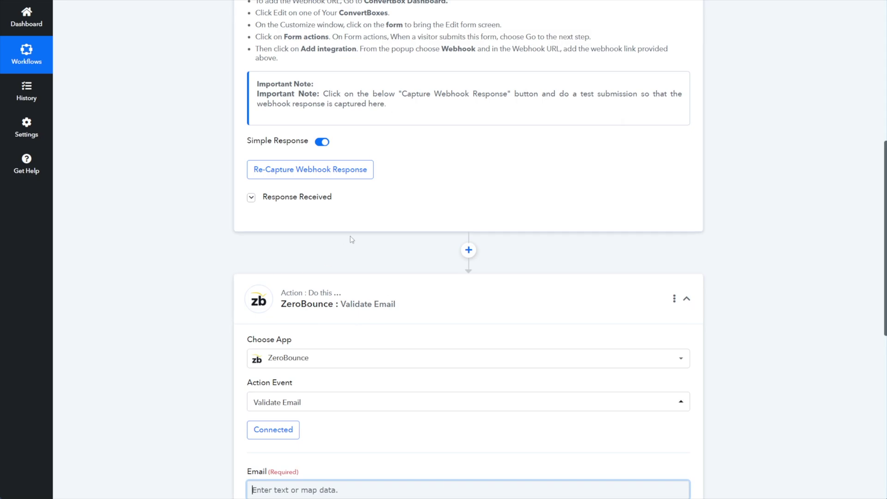
{"action": "scroll", "coordinate": [351, 239], "scroll_direction": "down", "scroll_amount": 5}
{"action": "left_click", "coordinate": [305, 231]}
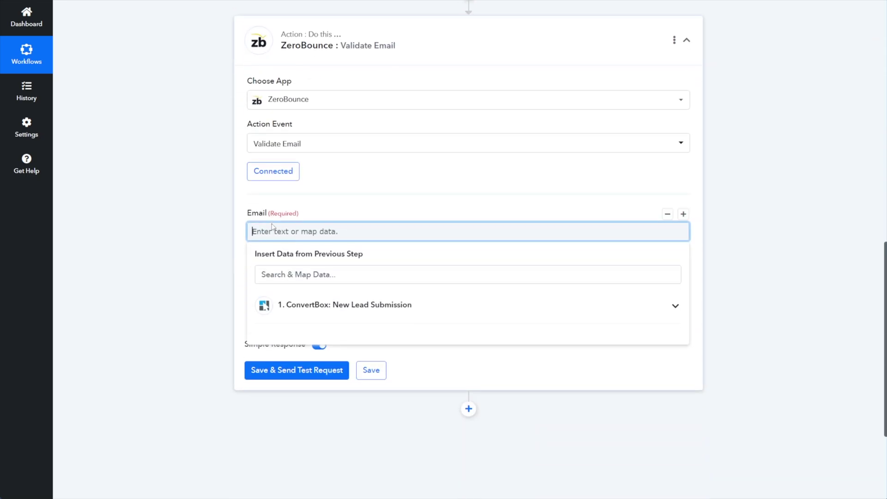
{"action": "left_click", "coordinate": [388, 310]}
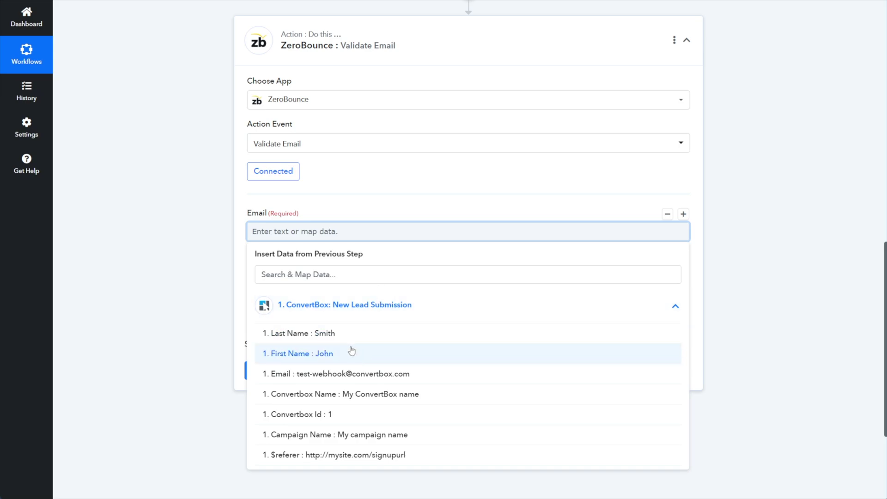
{"action": "left_click", "coordinate": [292, 376]}
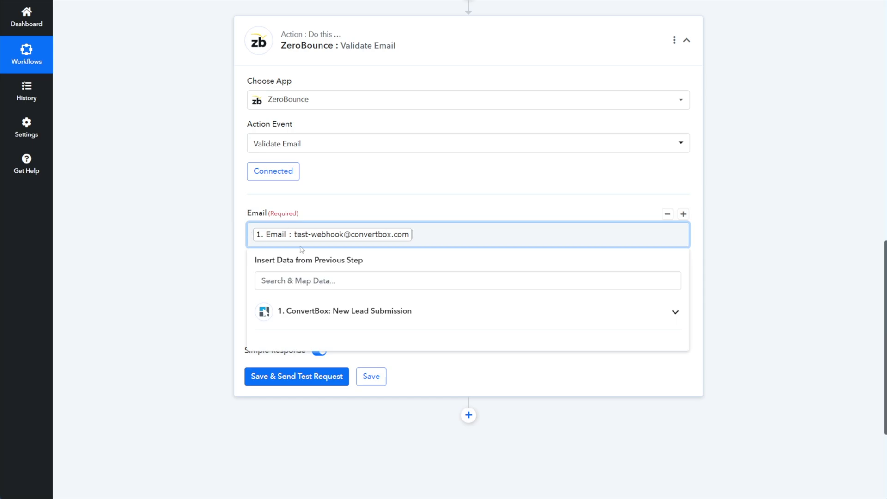
{"action": "left_click", "coordinate": [379, 318]}
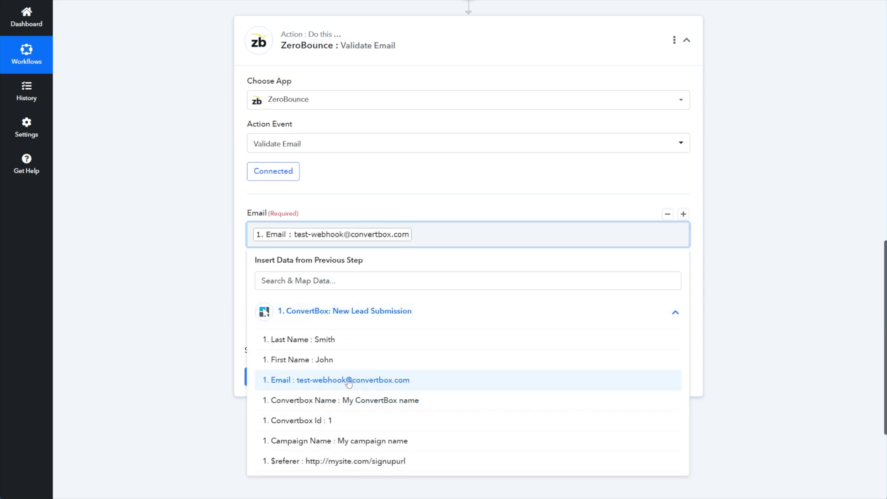
{"action": "left_click", "coordinate": [223, 297]}
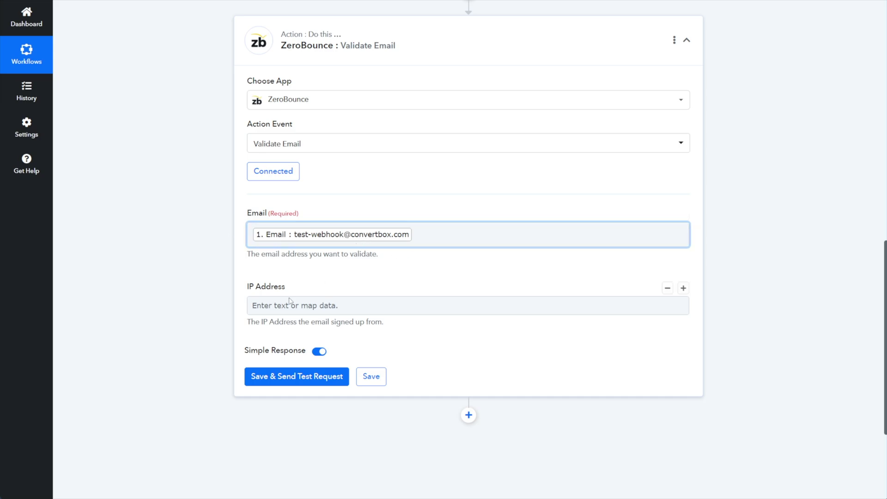
{"action": "mouse_move", "coordinate": [275, 359]}
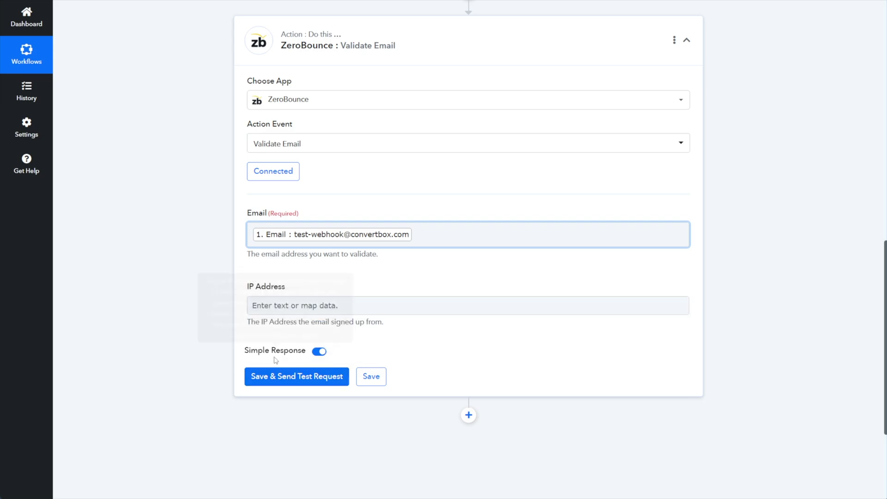
Send a ZeroBounce test request, which returns Status invalid, mailbox_not_found.
{"action": "left_click", "coordinate": [289, 382]}
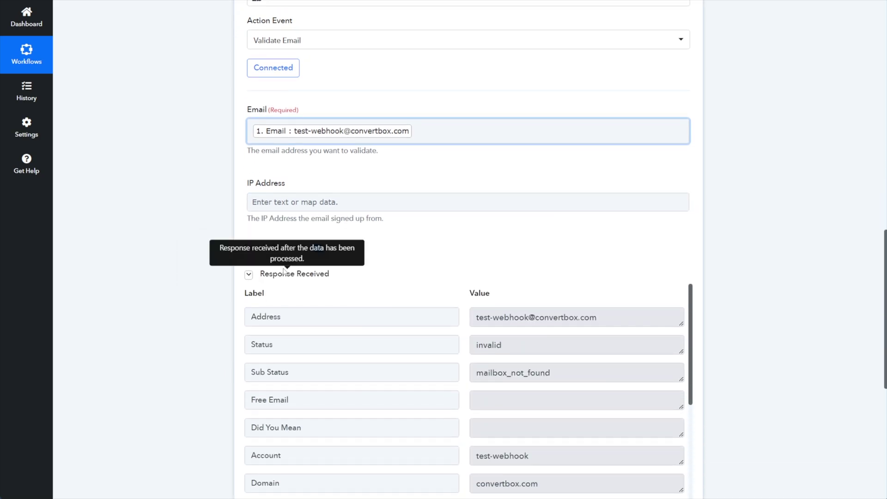
{"action": "scroll", "coordinate": [440, 201], "scroll_direction": "down", "scroll_amount": 2}
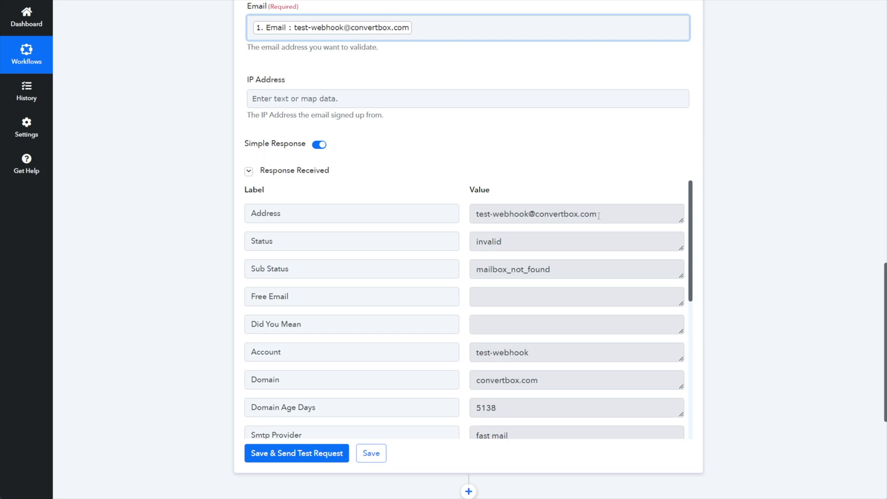
{"action": "left_click_drag", "start_coordinate": [501, 240], "coordinate": [476, 242]}
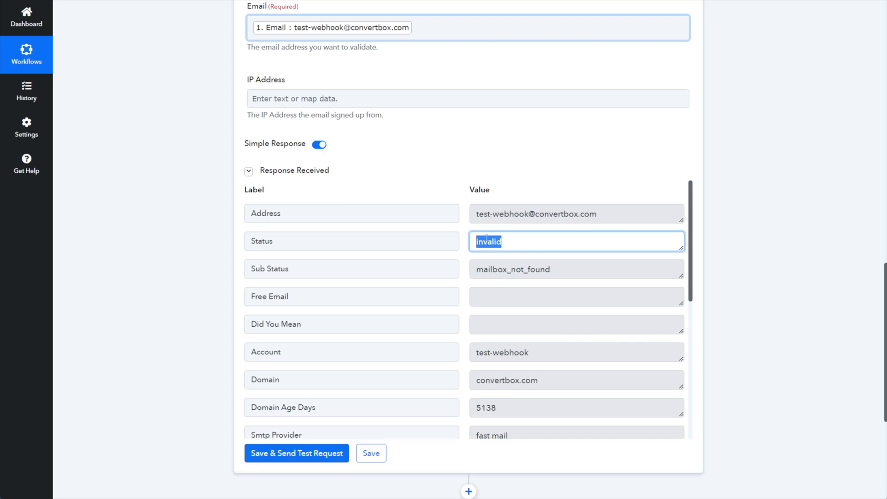
{"action": "left_click", "coordinate": [445, 140]}
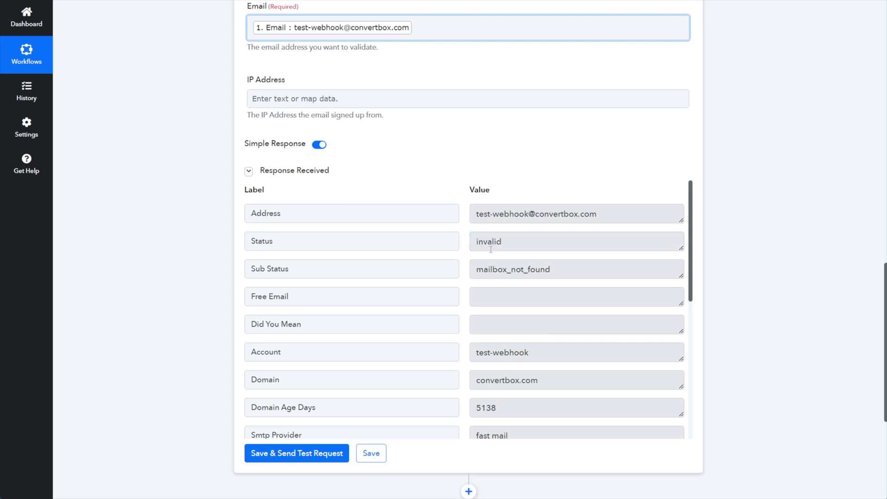
Save the ZeroBounce validation step, acknowledge the confirmation, and collapse its card.
{"action": "left_click", "coordinate": [365, 458]}
{"action": "left_click", "coordinate": [435, 299]}
{"action": "scroll", "coordinate": [374, 231], "scroll_direction": "down", "scroll_amount": 3}
{"action": "scroll", "coordinate": [416, 372], "scroll_direction": "up", "scroll_amount": 6}
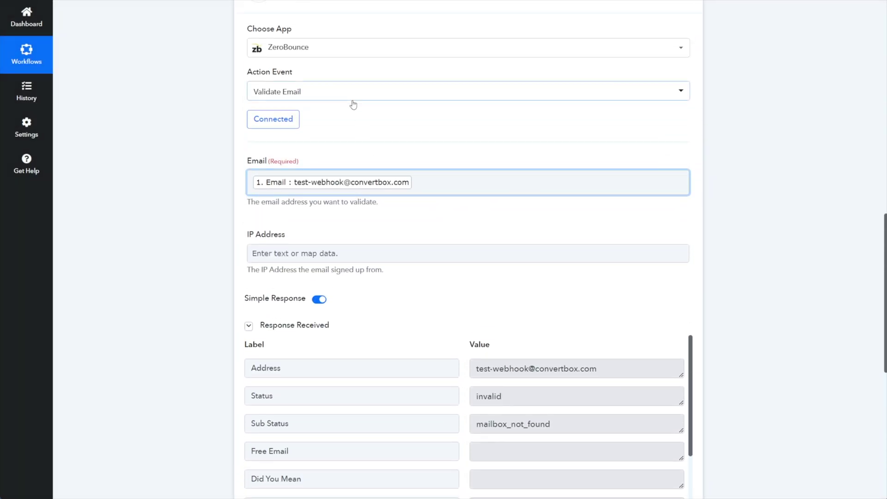
{"action": "scroll", "coordinate": [336, 105], "scroll_direction": "up", "scroll_amount": 2}
{"action": "left_click", "coordinate": [474, 81]}
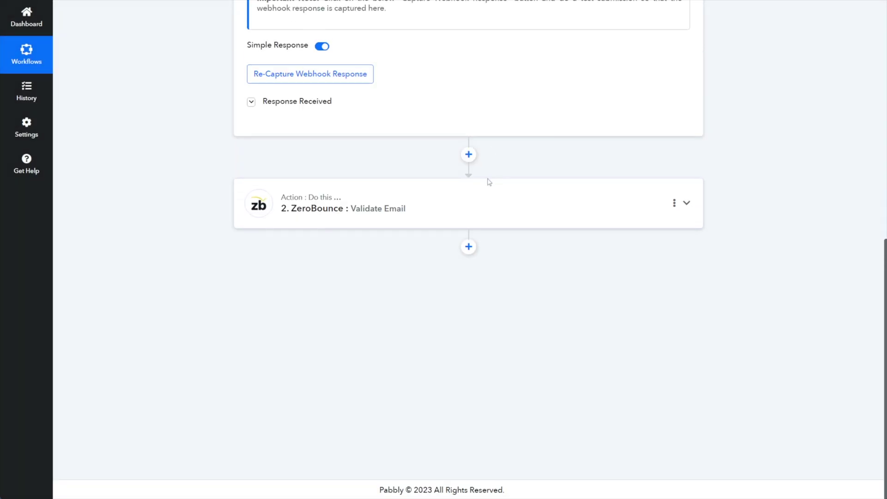
Add a new Filter step after the ZeroBounce validation.
{"action": "left_click", "coordinate": [469, 246]}
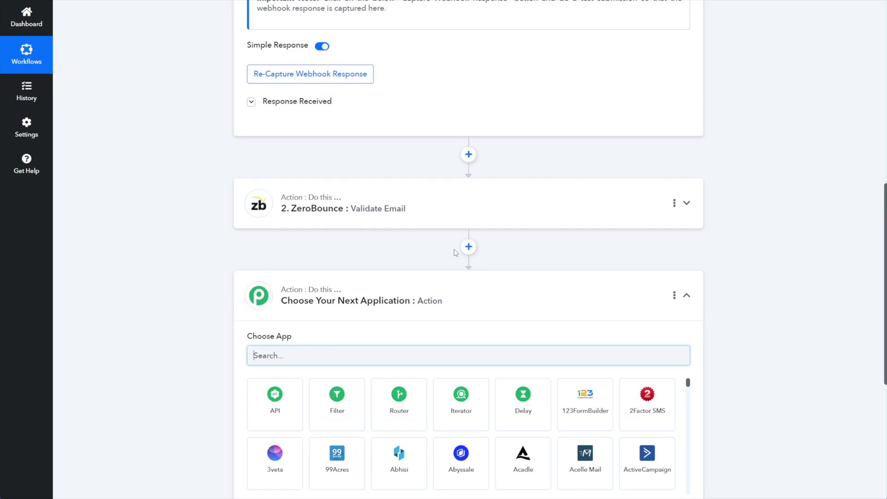
{"action": "scroll", "coordinate": [456, 257], "scroll_direction": "down", "scroll_amount": 2}
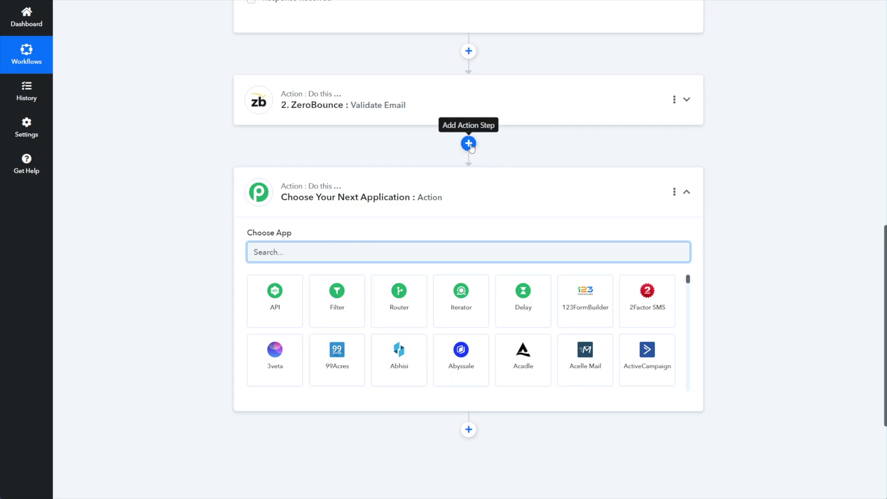
{"action": "left_click", "coordinate": [337, 301]}
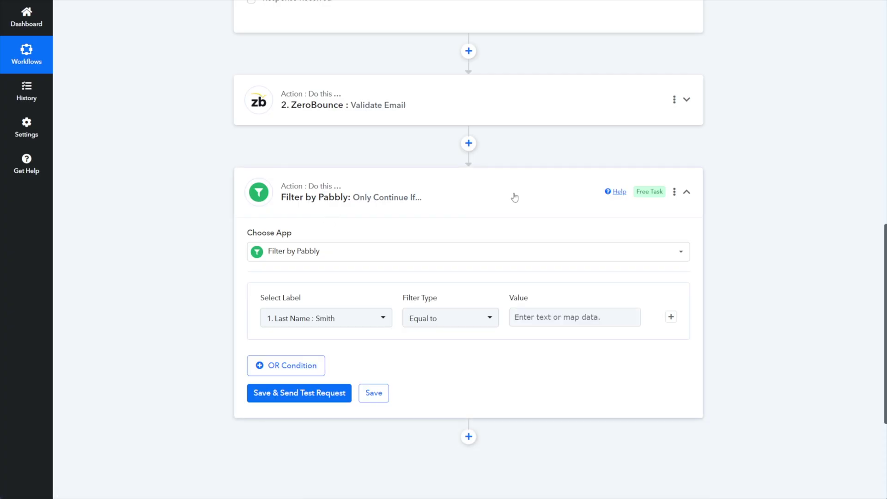
{"action": "mouse_move", "coordinate": [650, 196]}
{"action": "scroll", "coordinate": [547, 139], "scroll_direction": "up", "scroll_amount": 3}
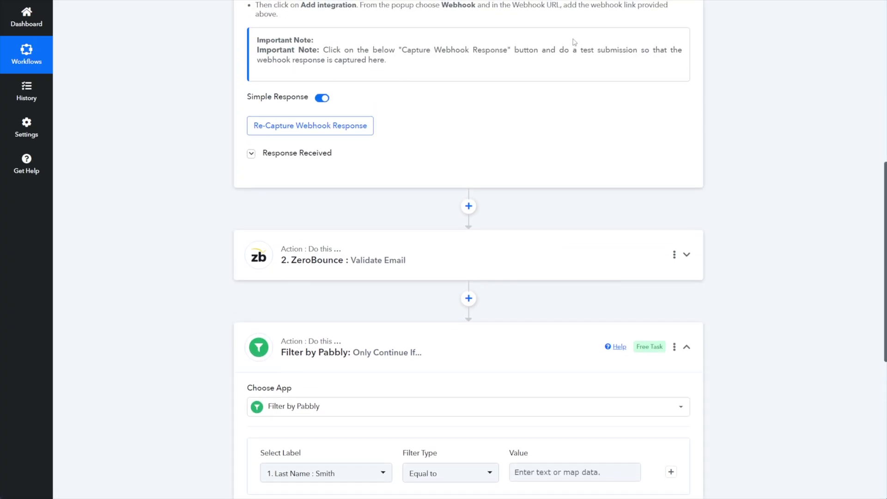
{"action": "scroll", "coordinate": [549, 342], "scroll_direction": "up", "scroll_amount": 1}
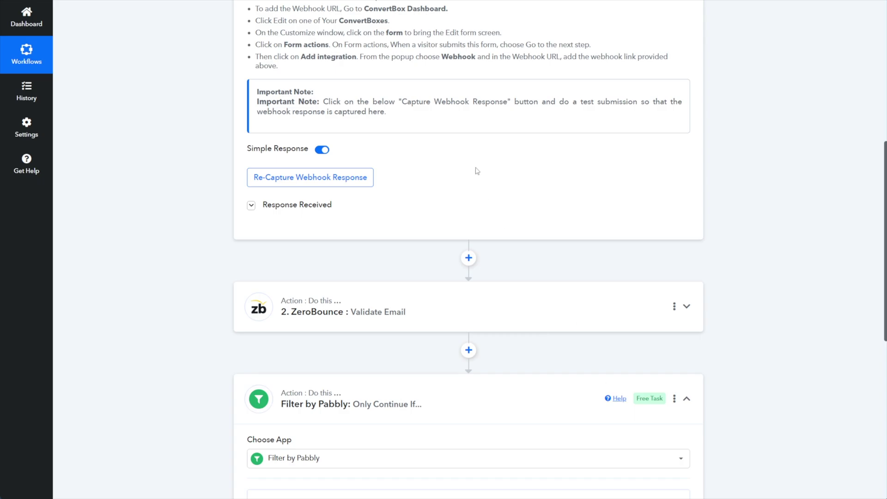
{"action": "scroll", "coordinate": [603, 387], "scroll_direction": "down", "scroll_amount": 3}
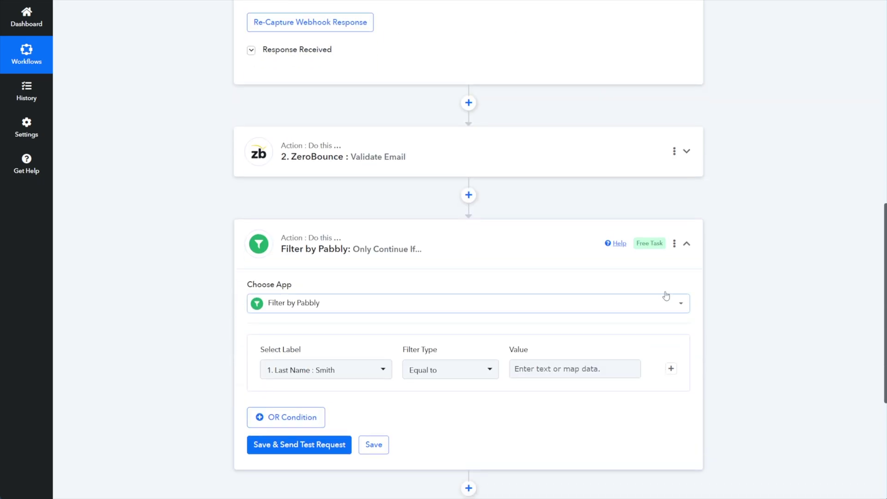
{"action": "mouse_move", "coordinate": [659, 245]}
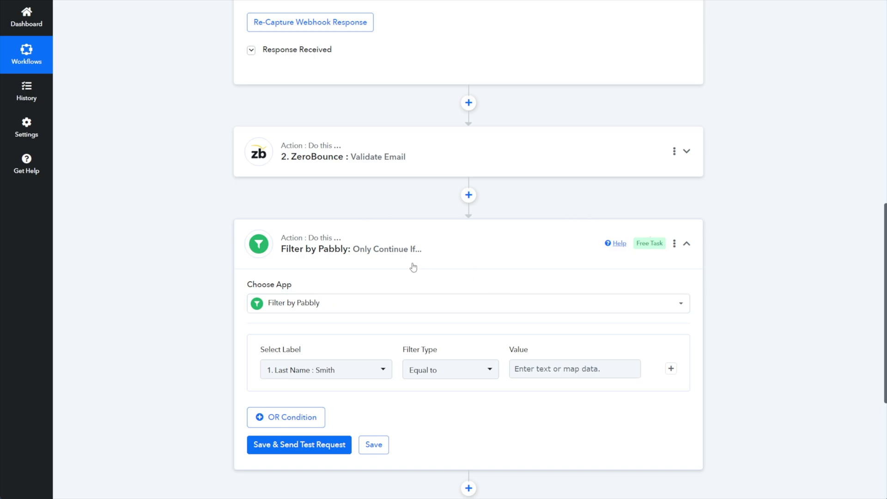
{"action": "scroll", "coordinate": [416, 273], "scroll_direction": "down", "scroll_amount": 2}
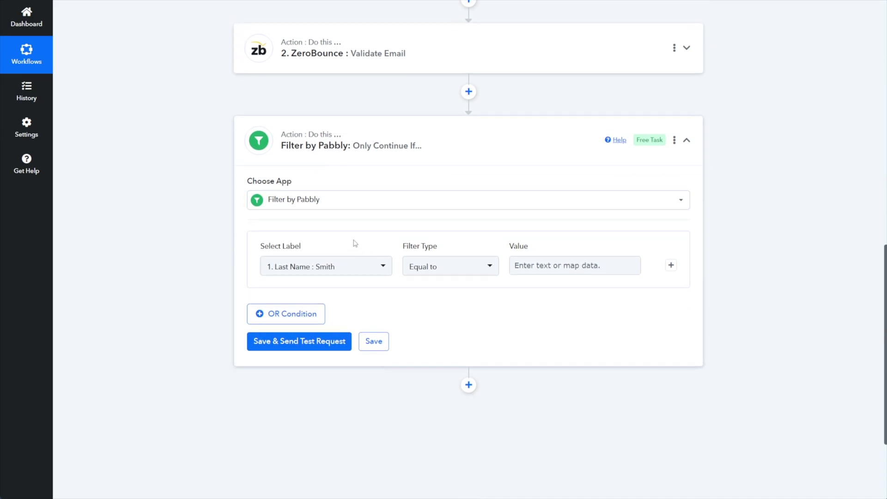
Set the filter to '2. Status' Equal to 'valid' and save it.
{"action": "left_click", "coordinate": [368, 270]}
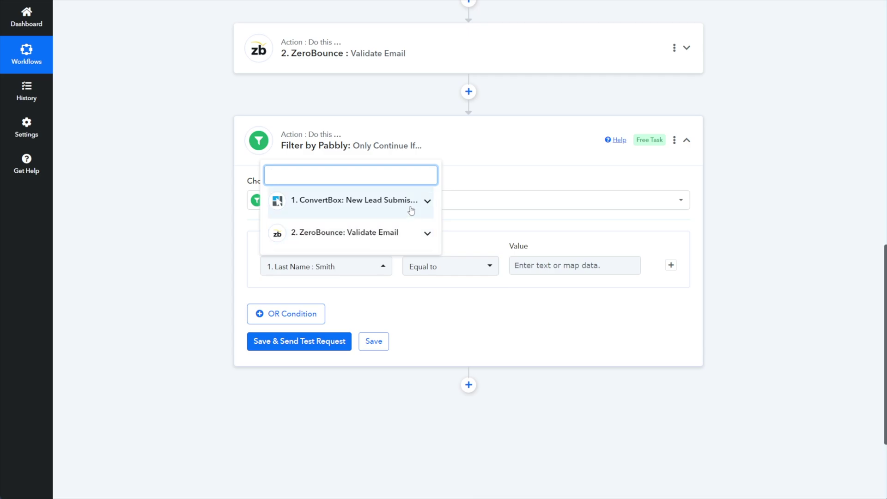
{"action": "left_click", "coordinate": [419, 231]}
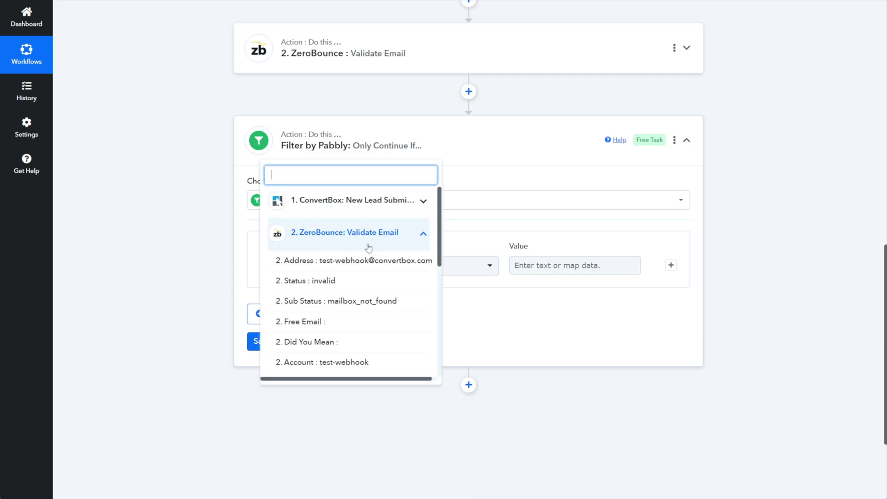
{"action": "left_click", "coordinate": [326, 281]}
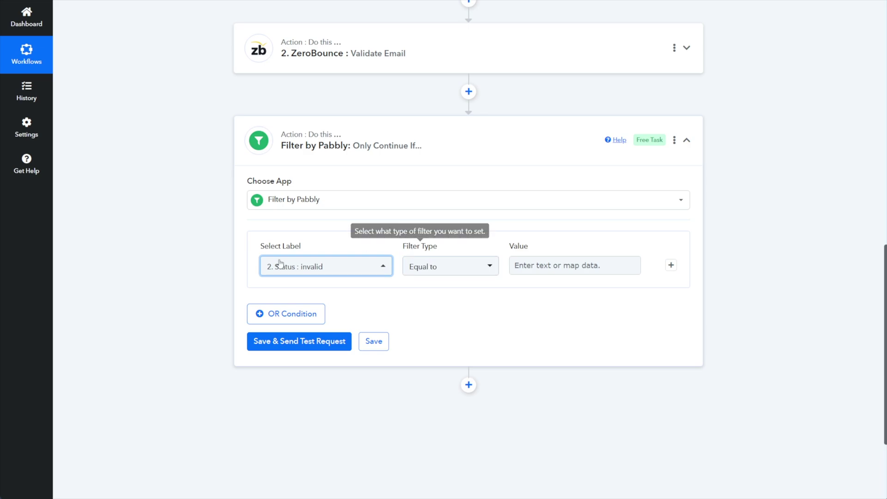
{"action": "left_click", "coordinate": [556, 267]}
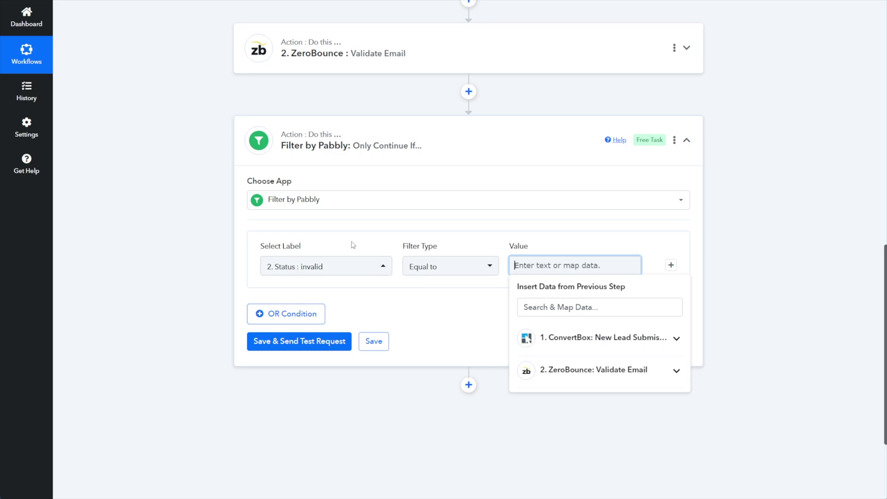
{"action": "left_click", "coordinate": [314, 259]}
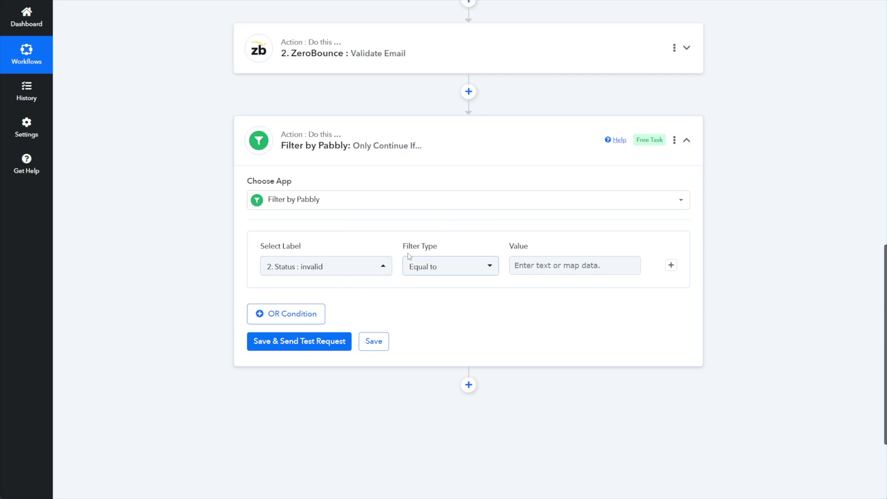
{"action": "left_click", "coordinate": [554, 268]}
{"action": "type", "text": "valid"}
{"action": "left_click", "coordinate": [470, 293]}
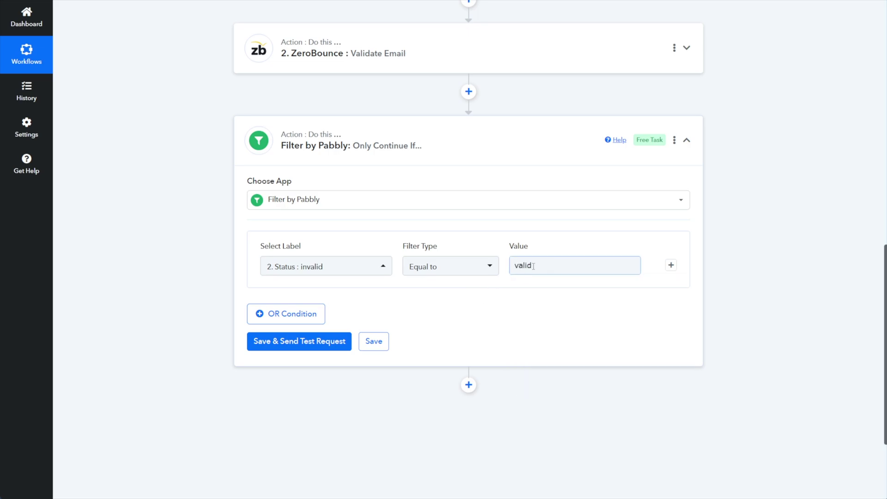
{"action": "mouse_move", "coordinate": [301, 153]}
{"action": "left_click", "coordinate": [373, 345]}
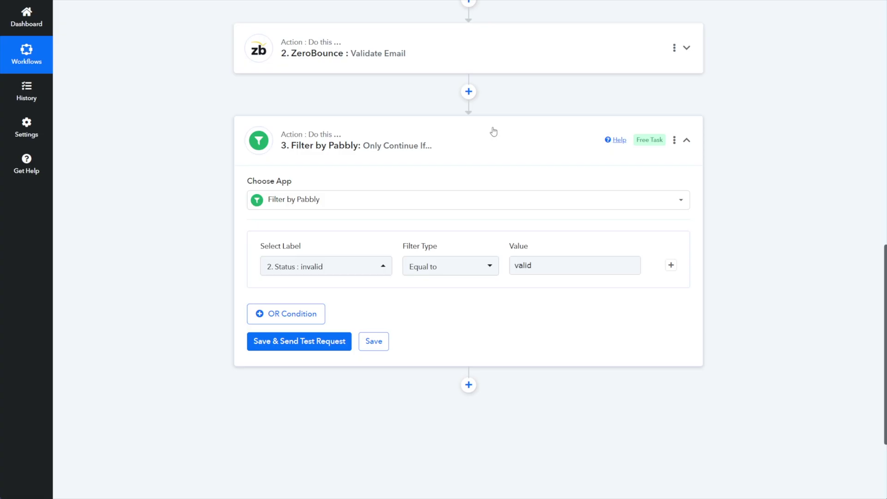
Add a FluentCRM step with the Incoming Webhook Feed action event and connect it.
{"action": "left_click", "coordinate": [469, 247]}
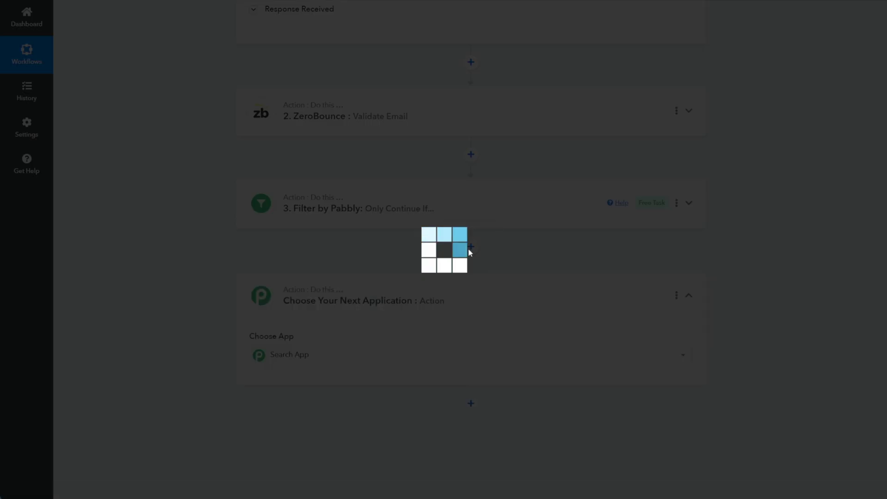
{"action": "type", "text": "fluetncr"}
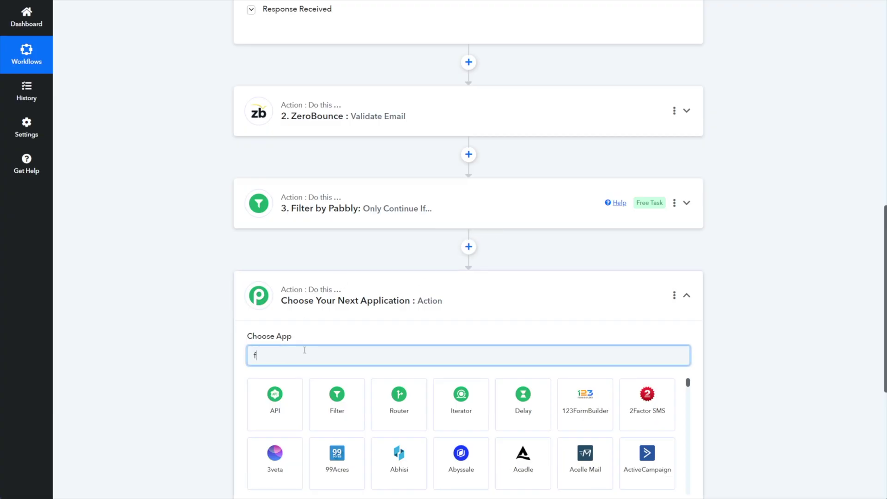
{"action": "key", "text": "BackSpace"}
{"action": "type", "text": "ntcrm"}
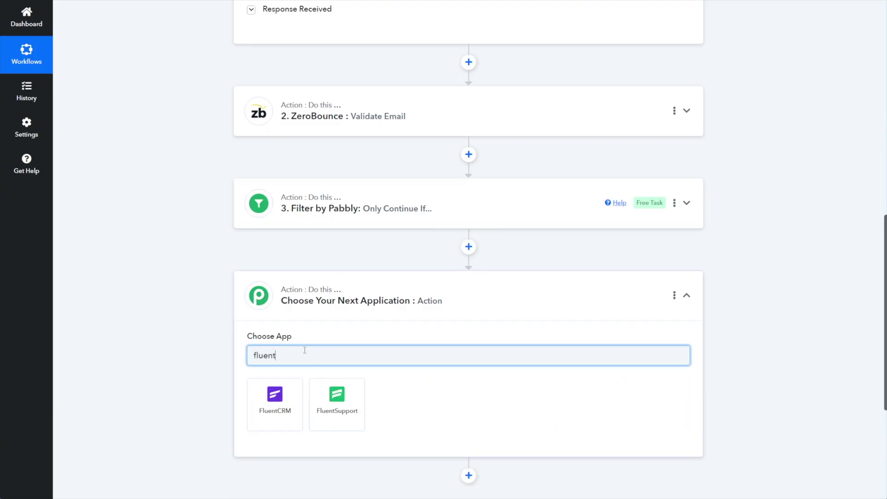
{"action": "left_click", "coordinate": [275, 398]}
{"action": "scroll", "coordinate": [138, 251], "scroll_direction": "down", "scroll_amount": 3}
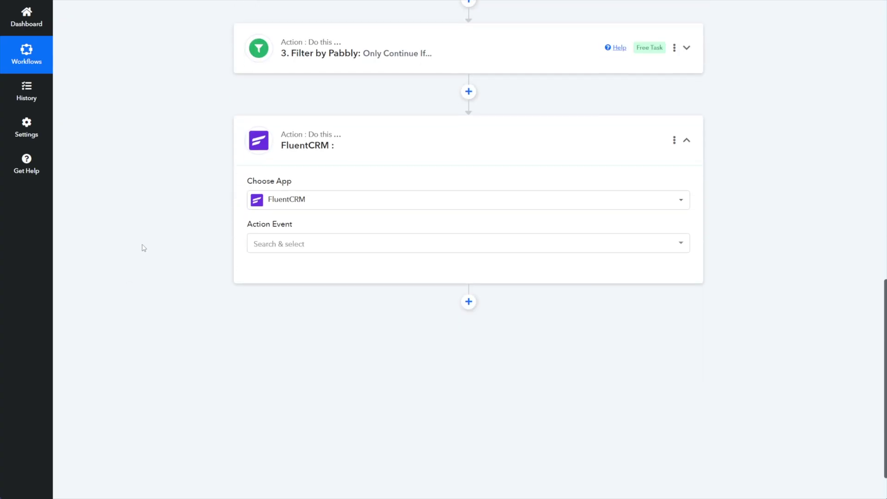
{"action": "left_click", "coordinate": [306, 244]}
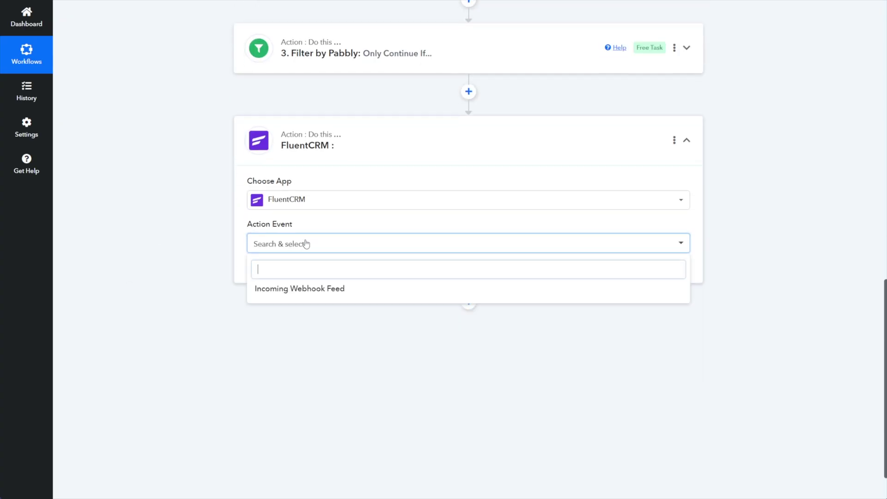
{"action": "left_click", "coordinate": [290, 289]}
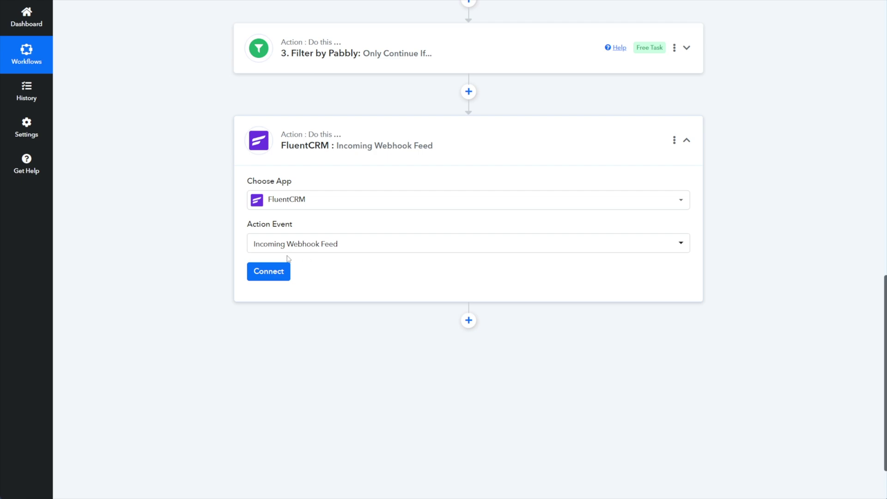
{"action": "left_click", "coordinate": [269, 272]}
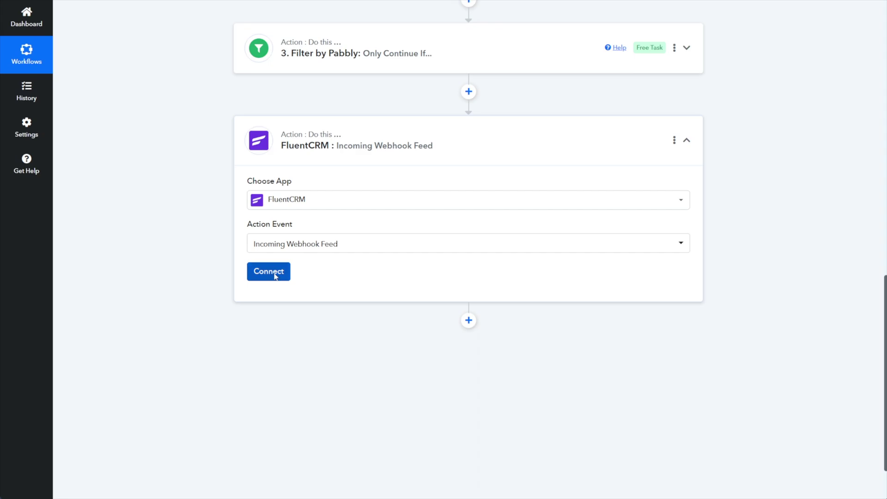
{"action": "scroll", "coordinate": [280, 247], "scroll_direction": "down", "scroll_amount": 1}
{"action": "scroll", "coordinate": [280, 247], "scroll_direction": "up", "scroll_amount": 1}
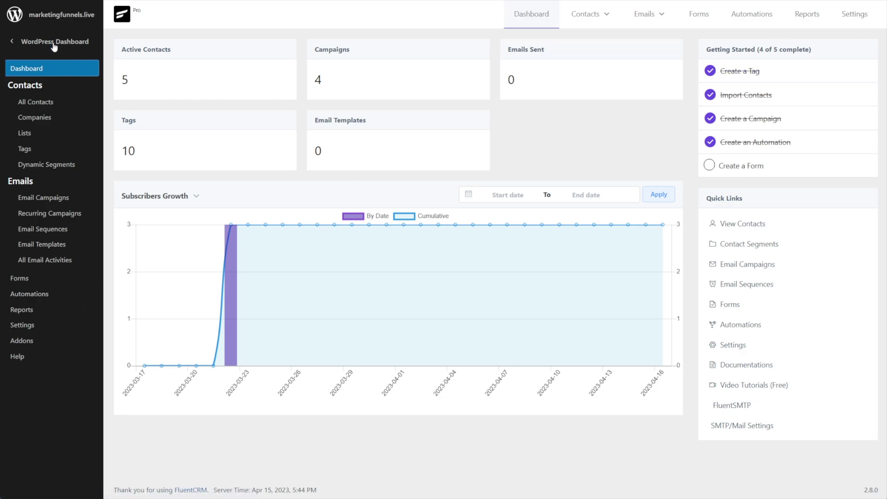
Start a new FluentCRM incoming webhook named 'Demo validation'.
{"action": "left_click", "coordinate": [13, 325]}
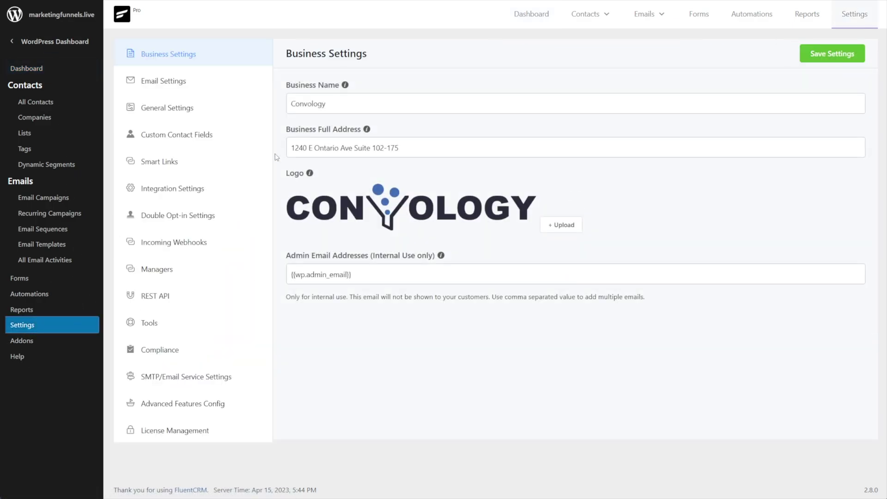
{"action": "left_click", "coordinate": [182, 245]}
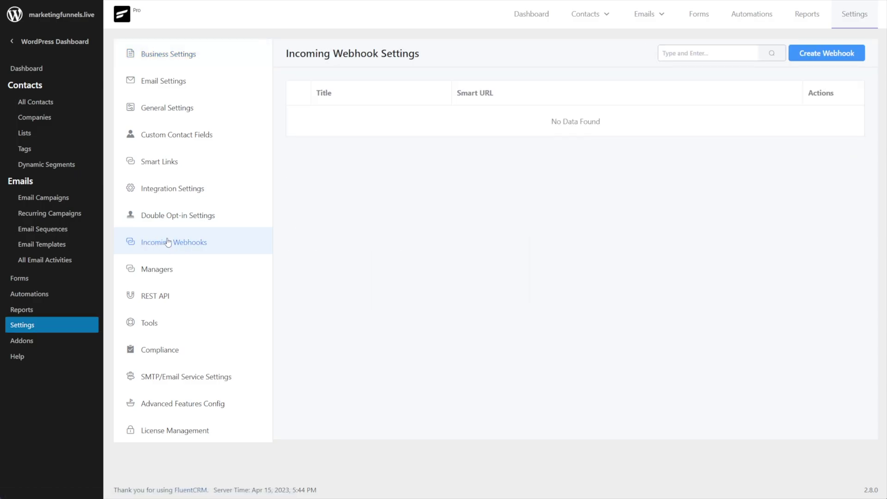
{"action": "left_click", "coordinate": [823, 58]}
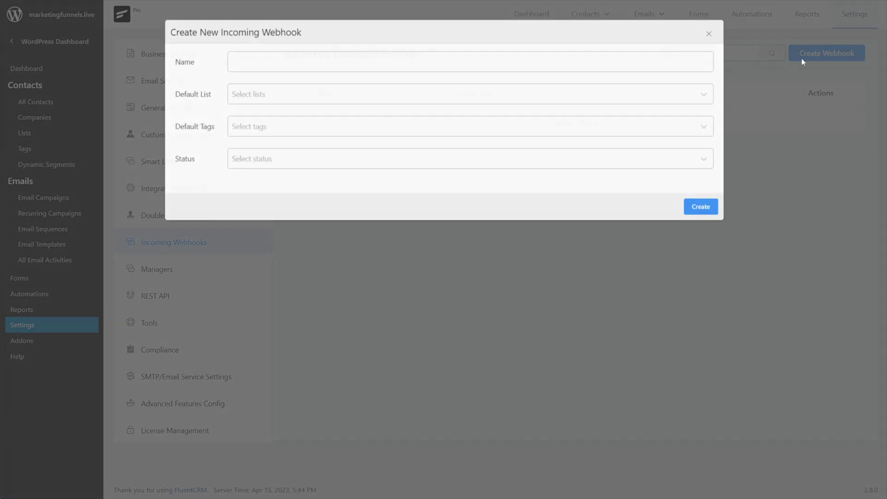
{"action": "type", "text": "Demo validation"}
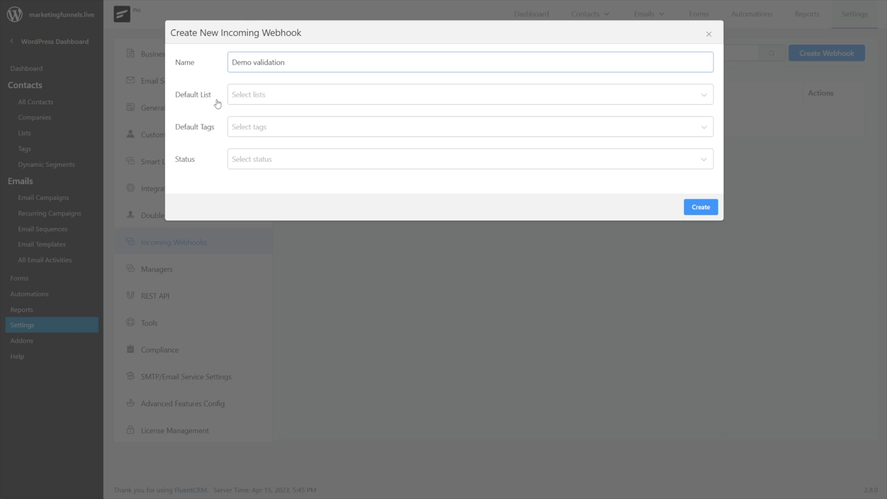
Give it list All Contacts, tag Lead Magnet: Free Download, status Subscribed; create and copy URL.
{"action": "left_click", "coordinate": [266, 95]}
{"action": "left_click", "coordinate": [261, 123]}
{"action": "left_click", "coordinate": [197, 104]}
{"action": "left_click", "coordinate": [265, 132]}
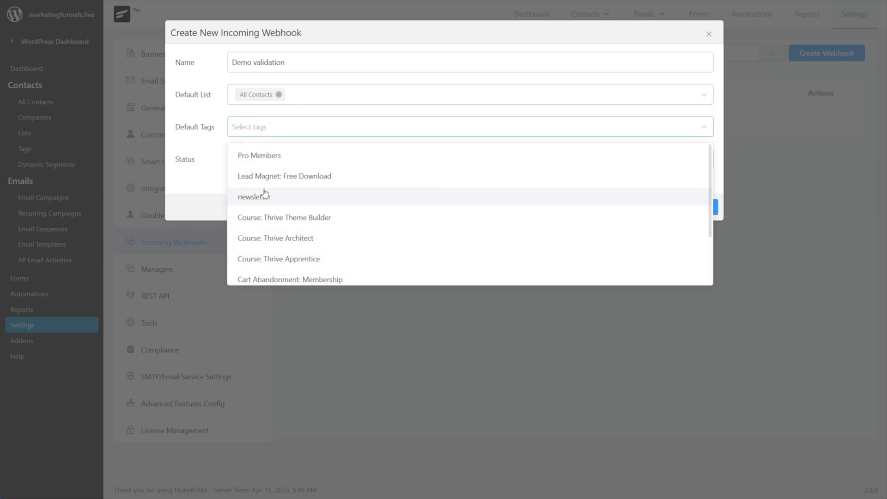
{"action": "left_click", "coordinate": [261, 177]}
{"action": "left_click", "coordinate": [252, 159]}
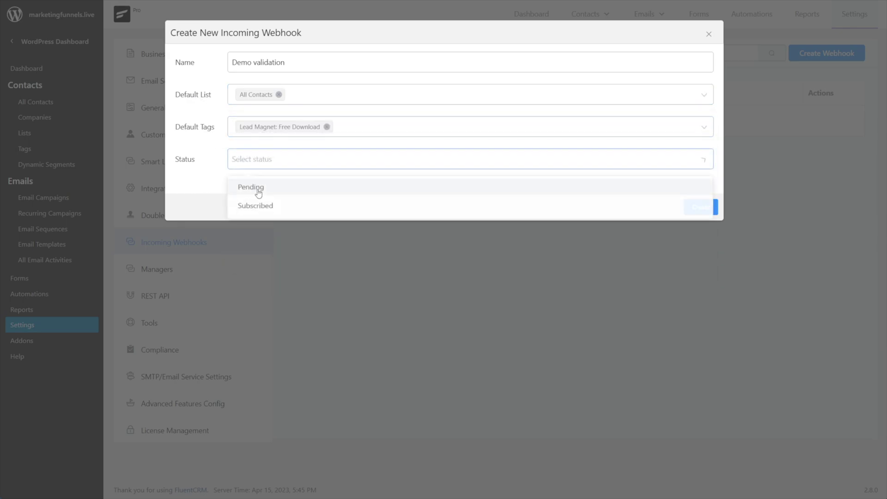
{"action": "left_click", "coordinate": [243, 206]}
{"action": "left_click", "coordinate": [705, 209]}
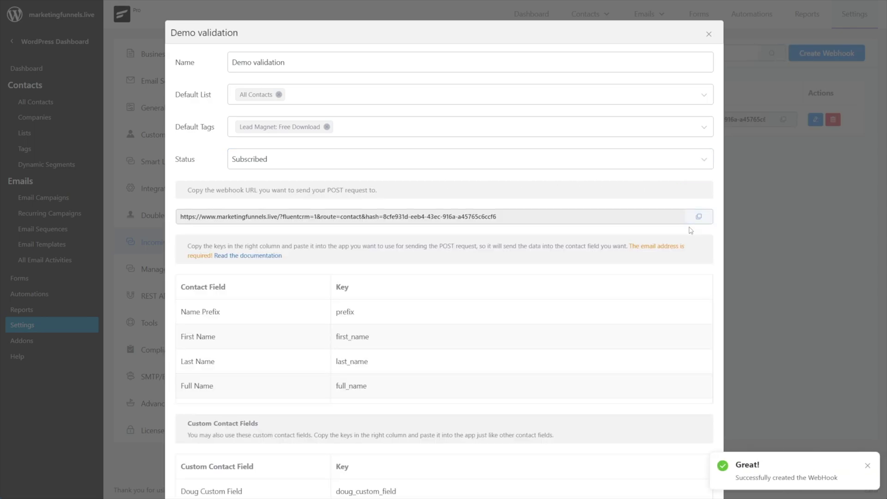
{"action": "left_click", "coordinate": [701, 217]}
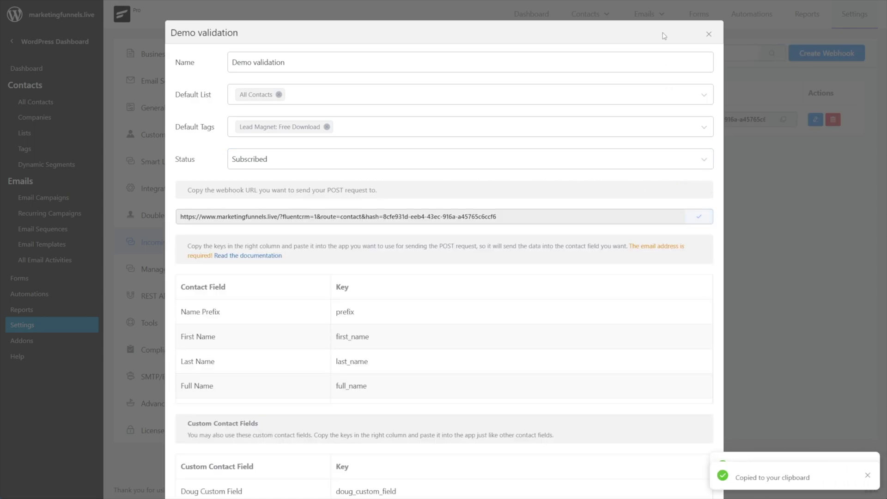
{"action": "left_click", "coordinate": [709, 35]}
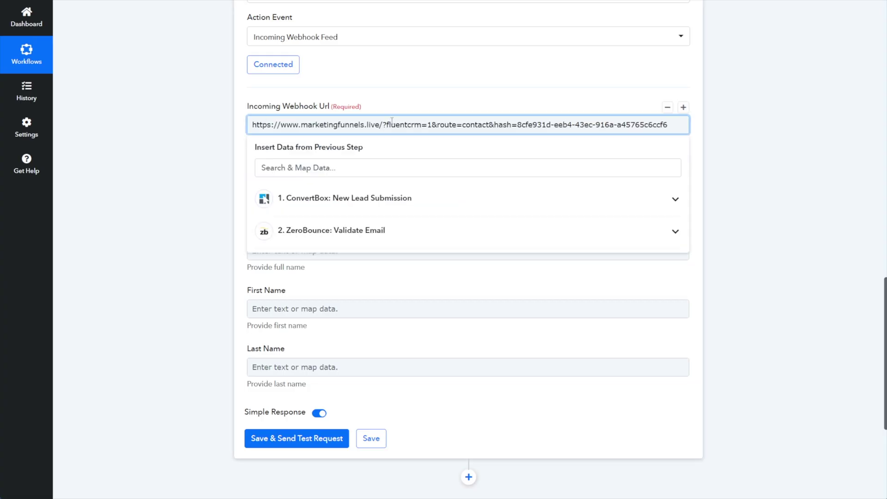
Map ConvertBox's email into Email Address, removing a mistaken first name from Full Name.
{"action": "left_click", "coordinate": [221, 135]}
{"action": "left_click", "coordinate": [326, 194]}
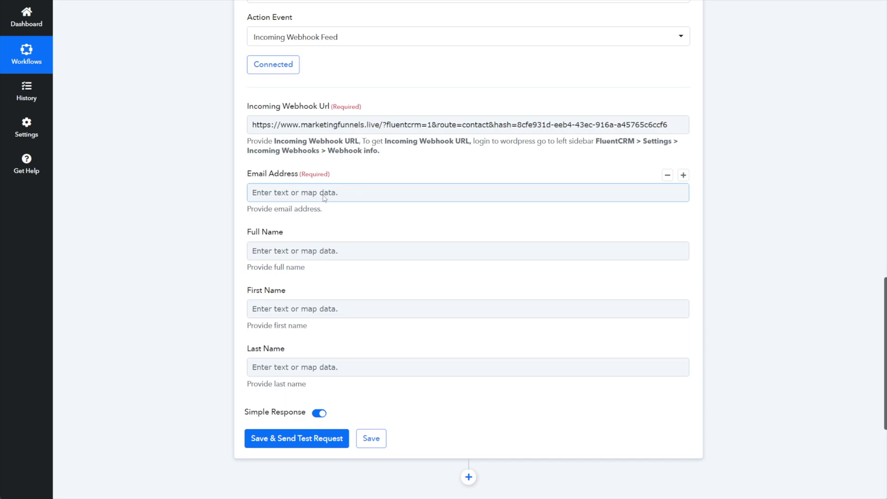
{"action": "left_click", "coordinate": [324, 196]}
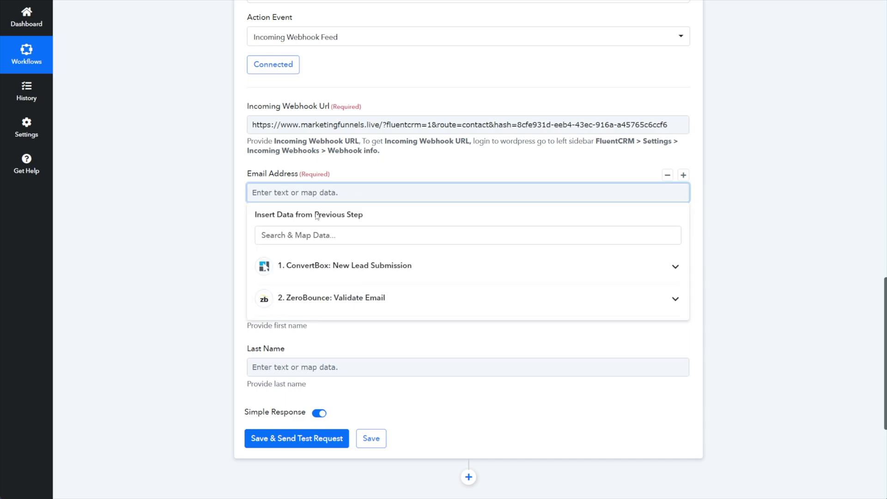
{"action": "left_click", "coordinate": [446, 268]}
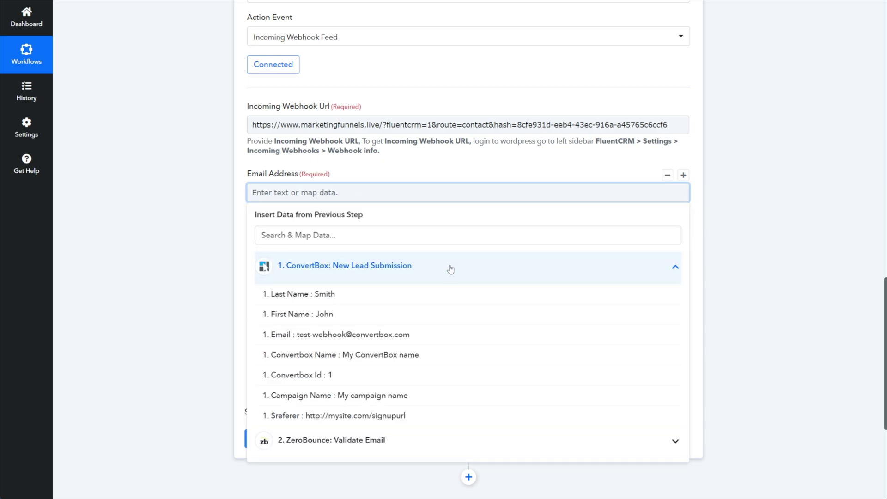
{"action": "left_click", "coordinate": [375, 335]}
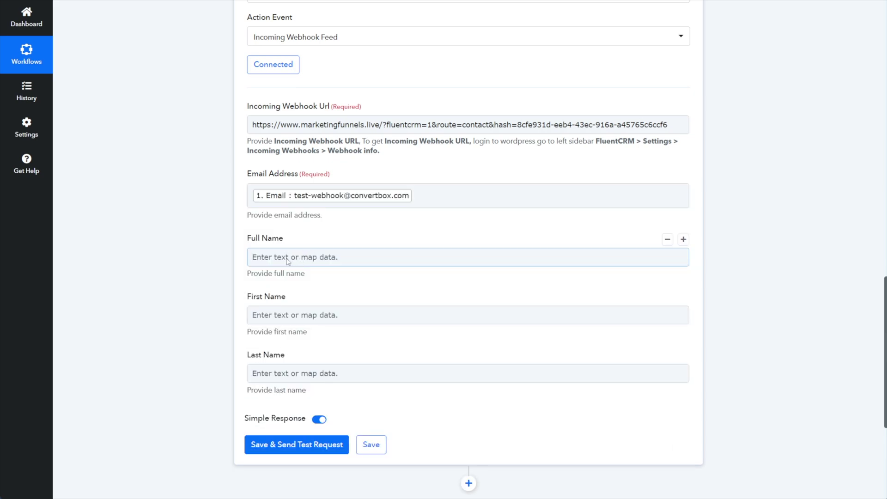
{"action": "left_click", "coordinate": [293, 260]}
{"action": "left_click", "coordinate": [365, 329]}
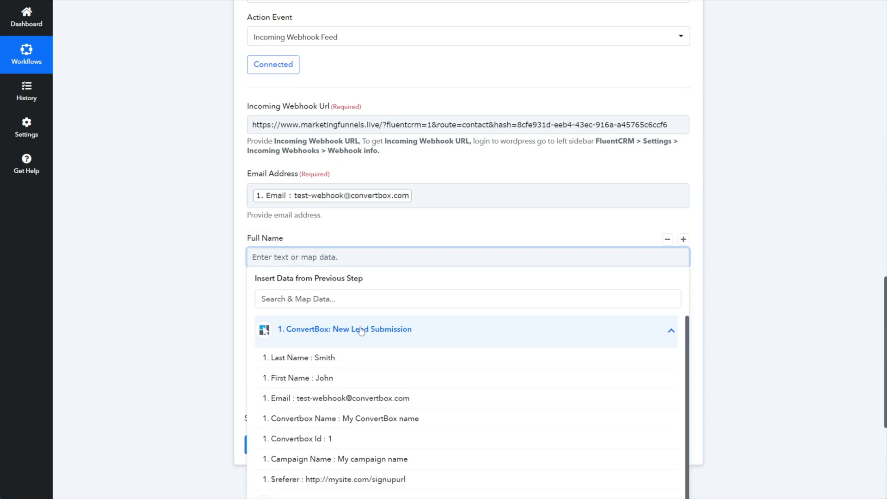
{"action": "left_click", "coordinate": [319, 376]}
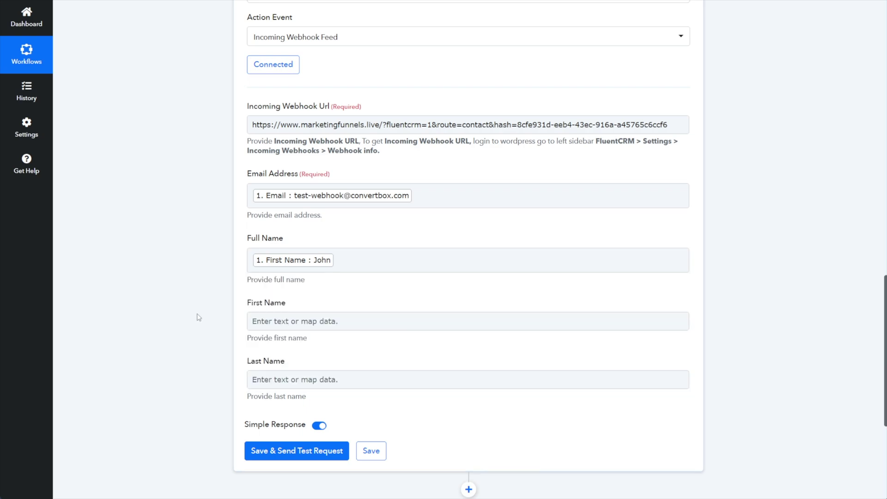
{"action": "left_click", "coordinate": [431, 271]}
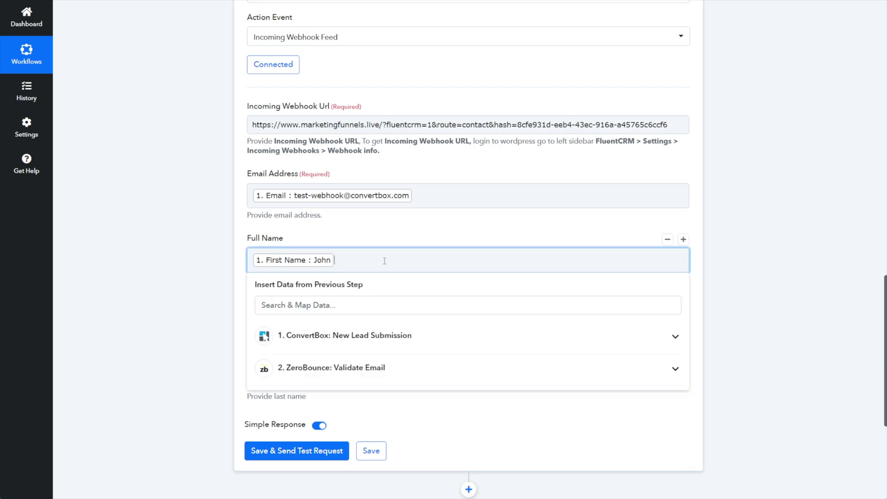
{"action": "key", "text": "BackSpace"}
Map ConvertBox's first and last names into the First Name and Last Name fields.
{"action": "left_click", "coordinate": [274, 319]}
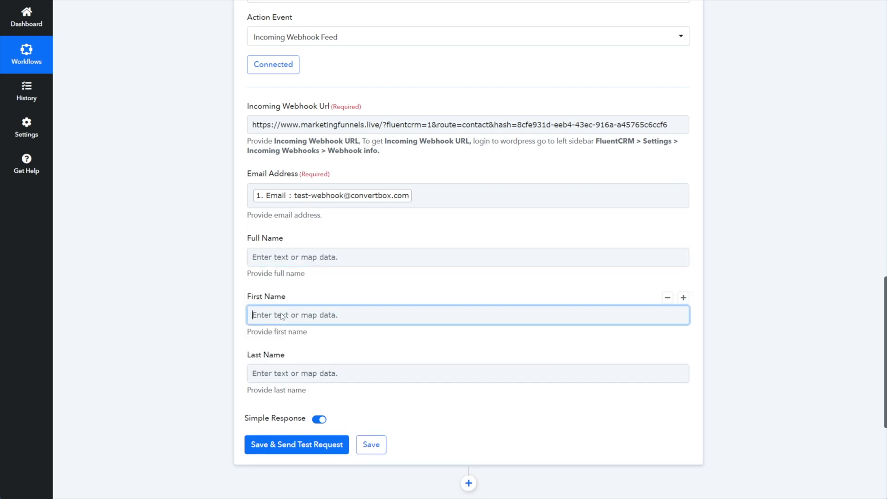
{"action": "left_click", "coordinate": [326, 386]}
{"action": "scroll", "coordinate": [362, 349], "scroll_direction": "down", "scroll_amount": 2}
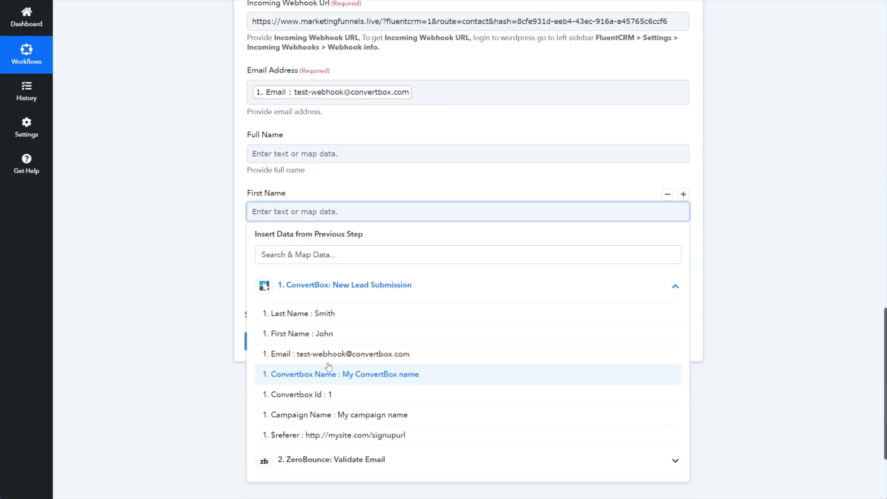
{"action": "left_click", "coordinate": [297, 347]}
{"action": "left_click", "coordinate": [215, 255]}
{"action": "mouse_move", "coordinate": [395, 209]}
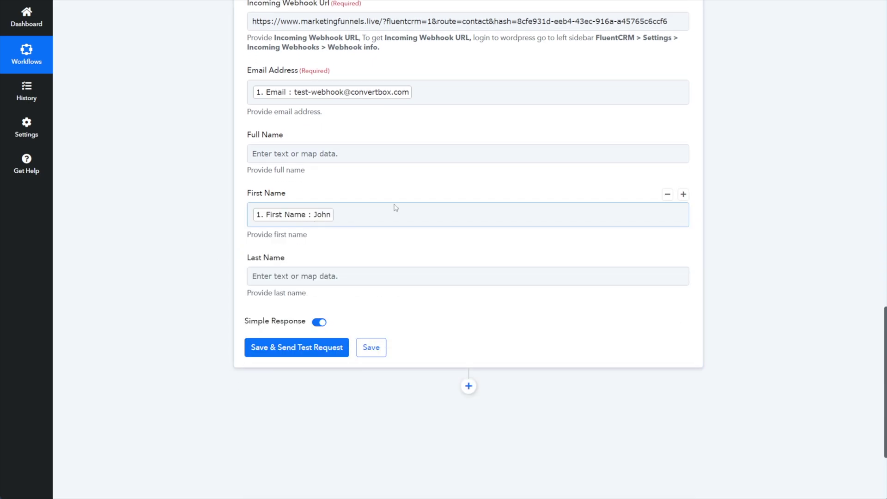
{"action": "left_click", "coordinate": [352, 276]}
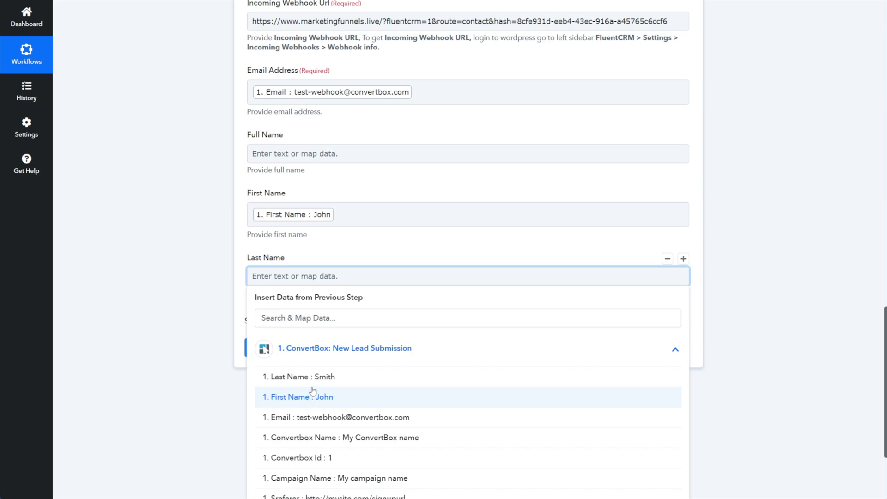
{"action": "left_click", "coordinate": [298, 376]}
{"action": "left_click", "coordinate": [204, 351]}
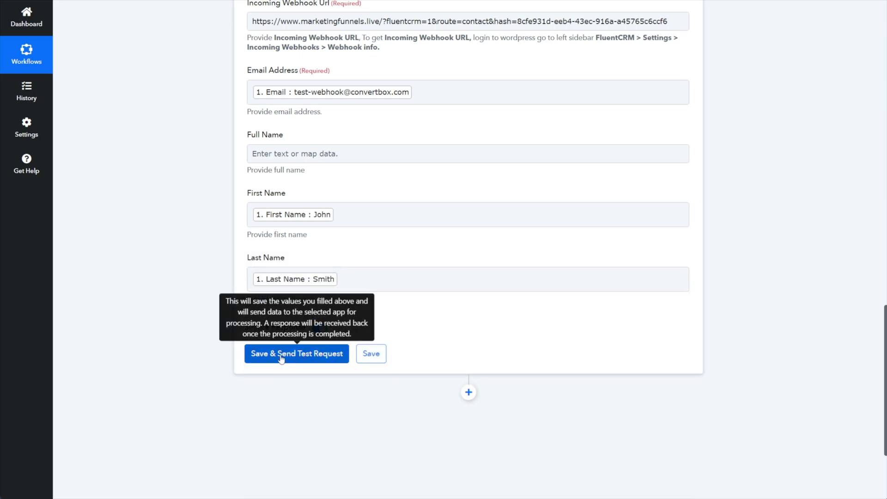
Send a test request that creates contact Data Id 9, then save the FluentCRM step.
{"action": "left_click", "coordinate": [325, 357]}
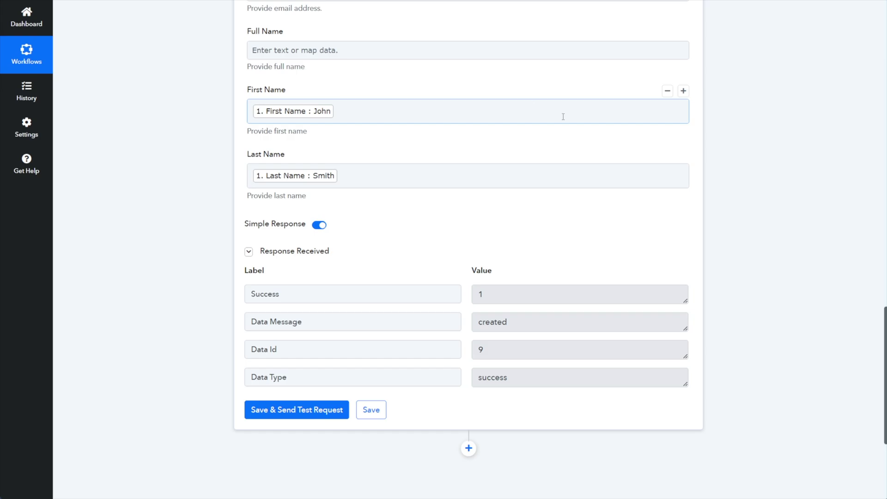
{"action": "scroll", "coordinate": [384, 286], "scroll_direction": "down", "scroll_amount": 1}
{"action": "left_click", "coordinate": [376, 361]}
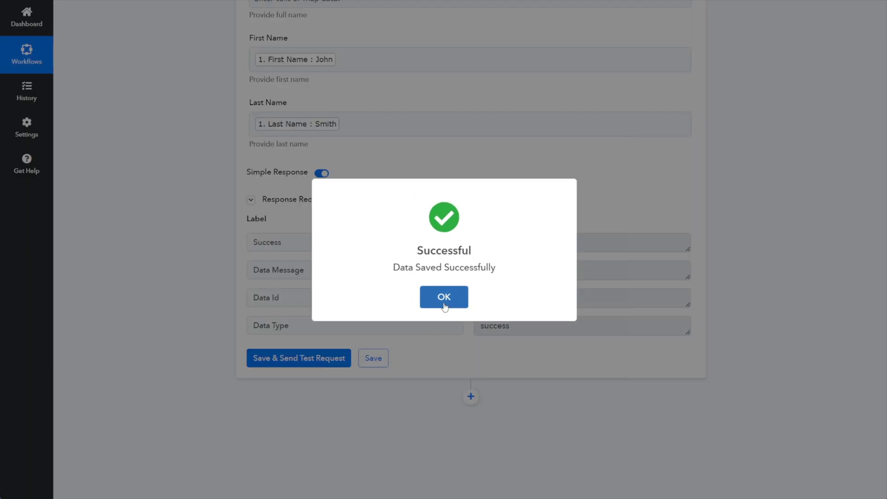
{"action": "left_click", "coordinate": [444, 300]}
Collapse the FluentCRM and ConvertBox step panels so all four workflow steps are listed compactly.
{"action": "scroll", "coordinate": [404, 194], "scroll_direction": "up", "scroll_amount": 5}
{"action": "scroll", "coordinate": [403, 195], "scroll_direction": "up", "scroll_amount": 3}
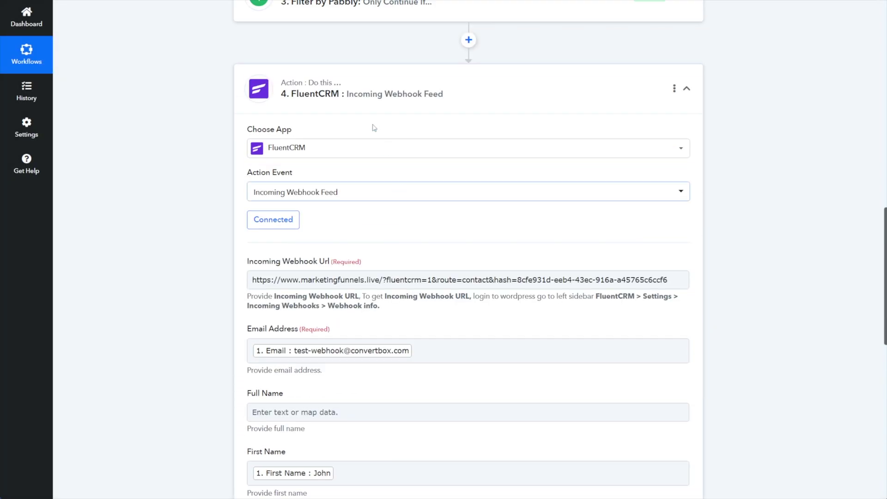
{"action": "left_click", "coordinate": [440, 85]}
{"action": "scroll", "coordinate": [146, 95], "scroll_direction": "up", "scroll_amount": 3}
{"action": "scroll", "coordinate": [184, 109], "scroll_direction": "up", "scroll_amount": 6}
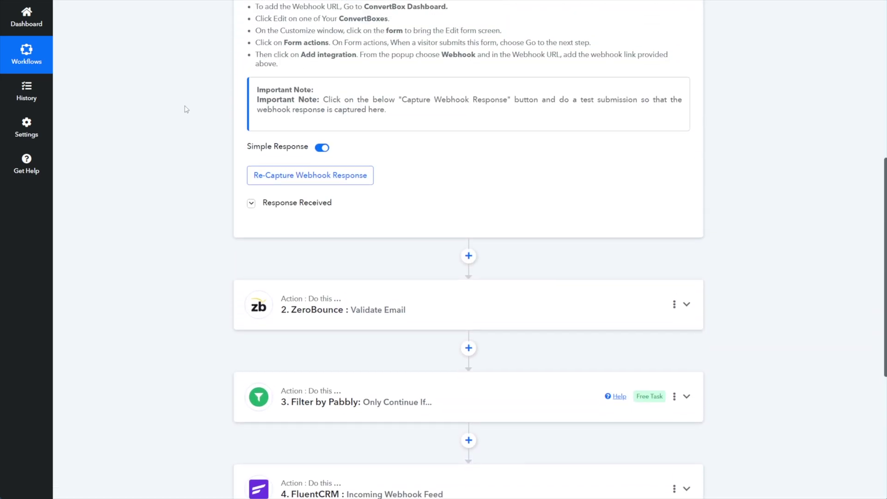
{"action": "left_click", "coordinate": [446, 40]}
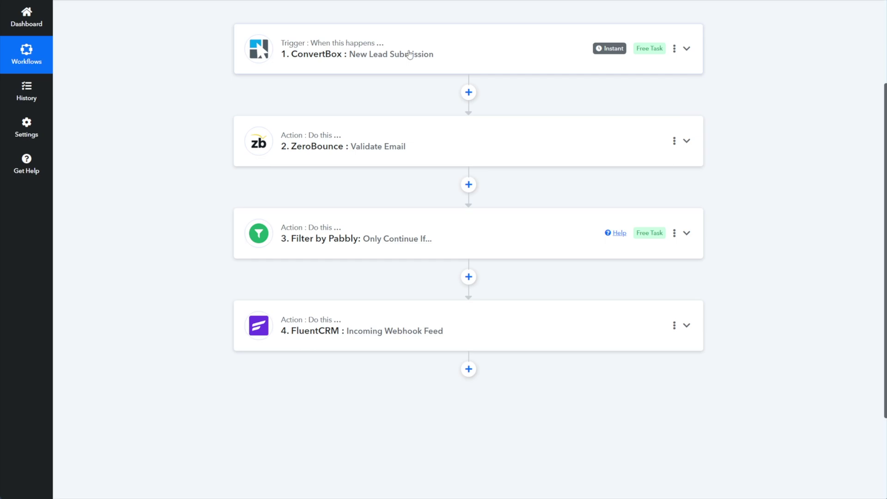
{"action": "mouse_move", "coordinate": [333, 50]}
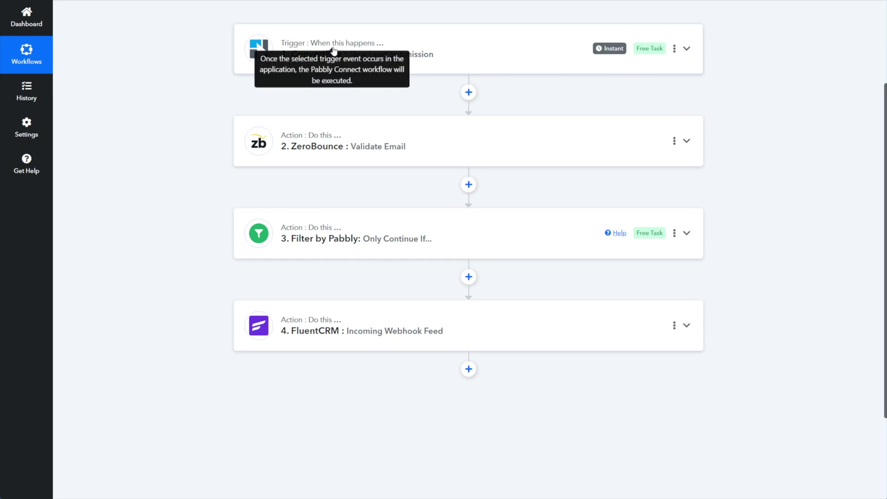
{"action": "mouse_move", "coordinate": [326, 146]}
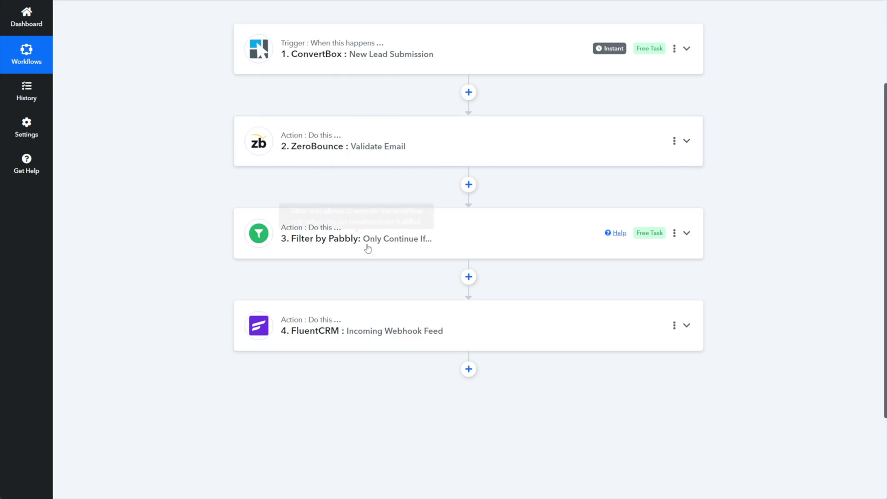
{"action": "mouse_move", "coordinate": [325, 247]}
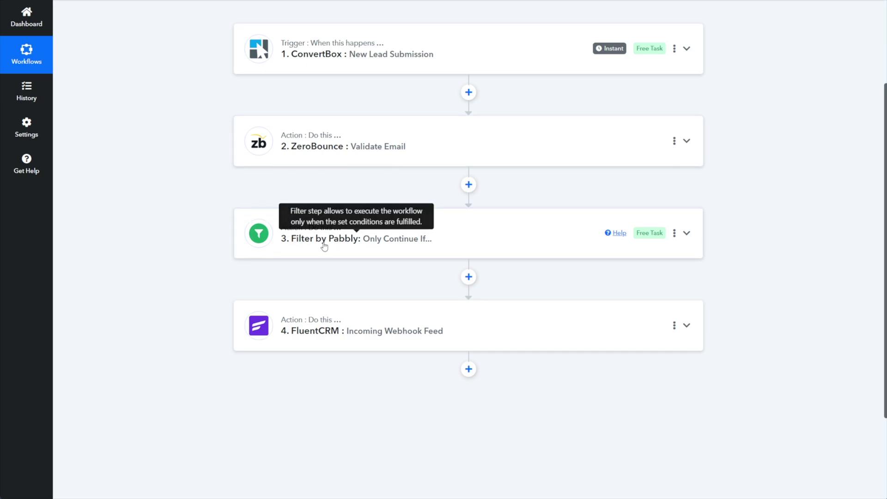